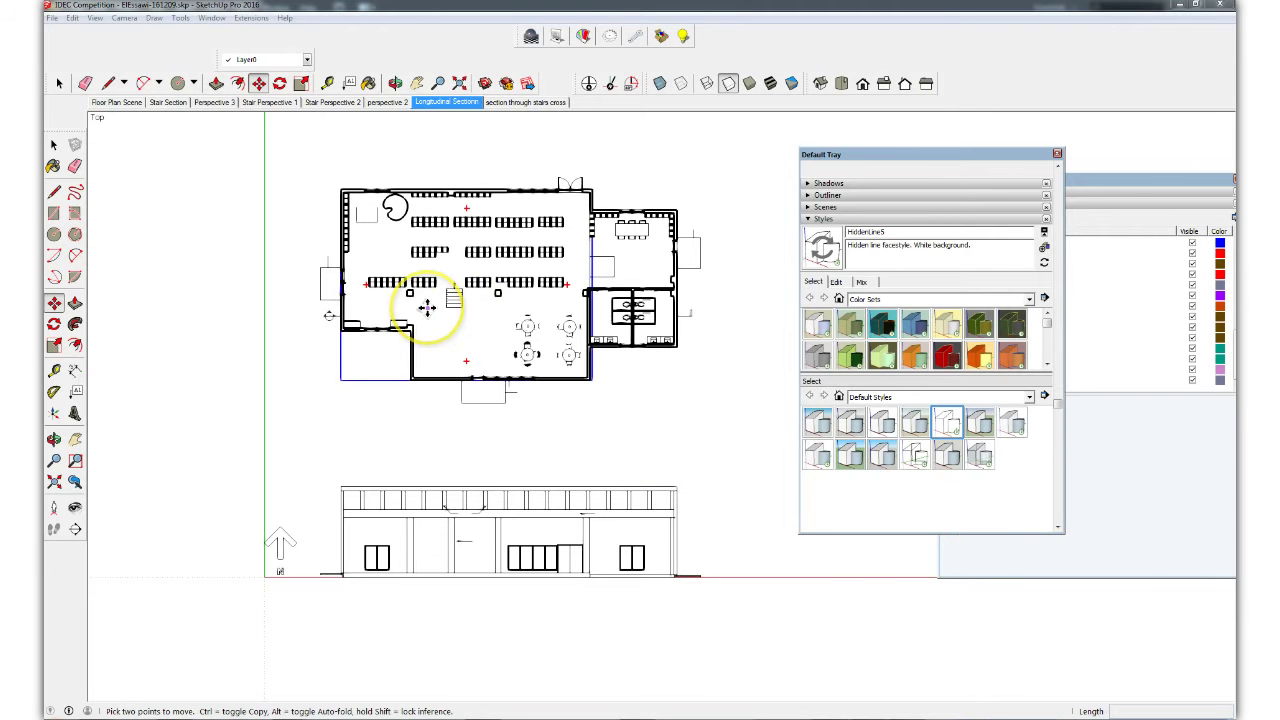
Step: With the Select tool active, zoom the plan and move the Default Tray to the right edge
left_click(59, 83)
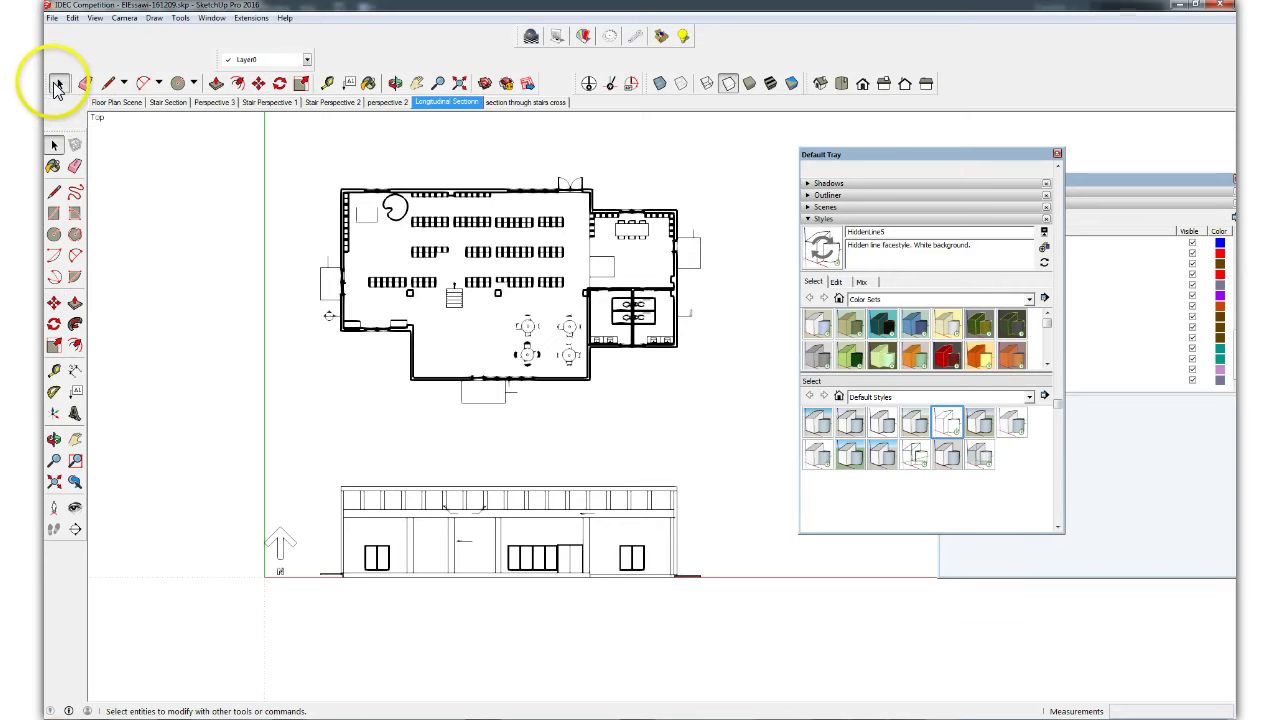
scroll(350, 298, "up", 2)
scroll(214, 600, "down", 1)
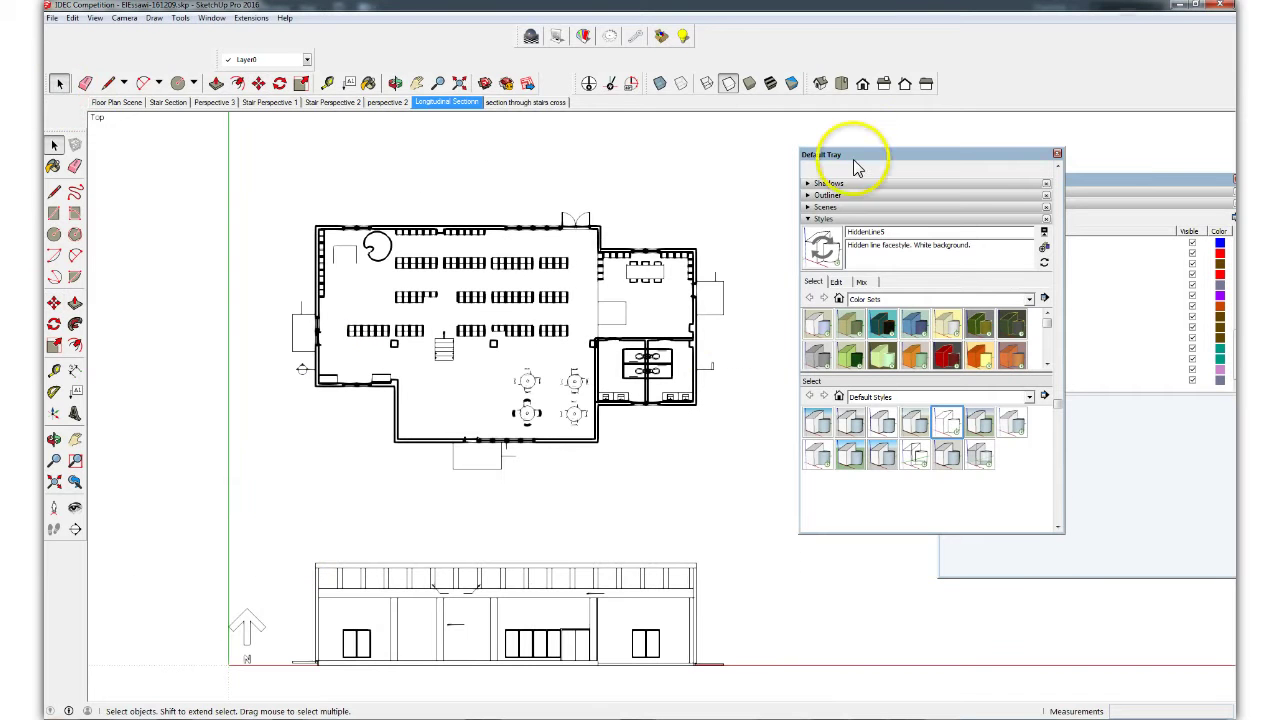
left_click_drag(857, 162, 966, 183)
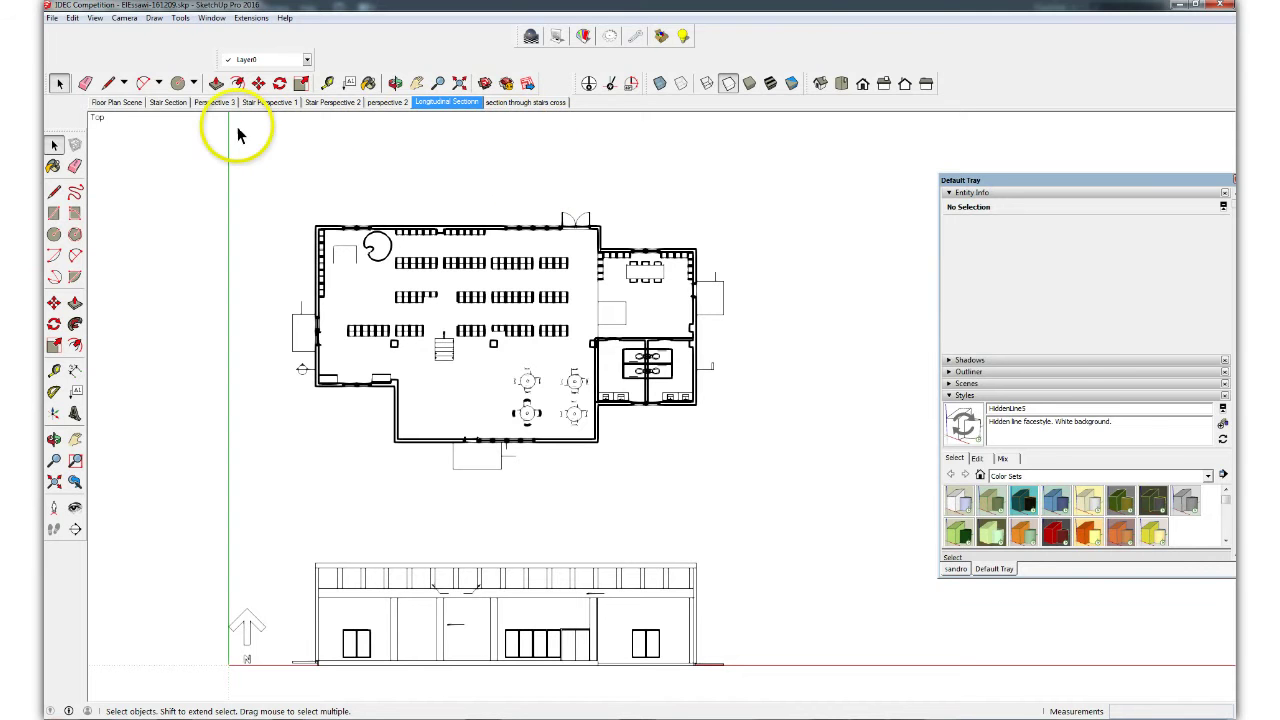
Step: Add a scene from the current view, saving style changes as a new style, and name it 'illustrated floor plan'
left_click(952, 385)
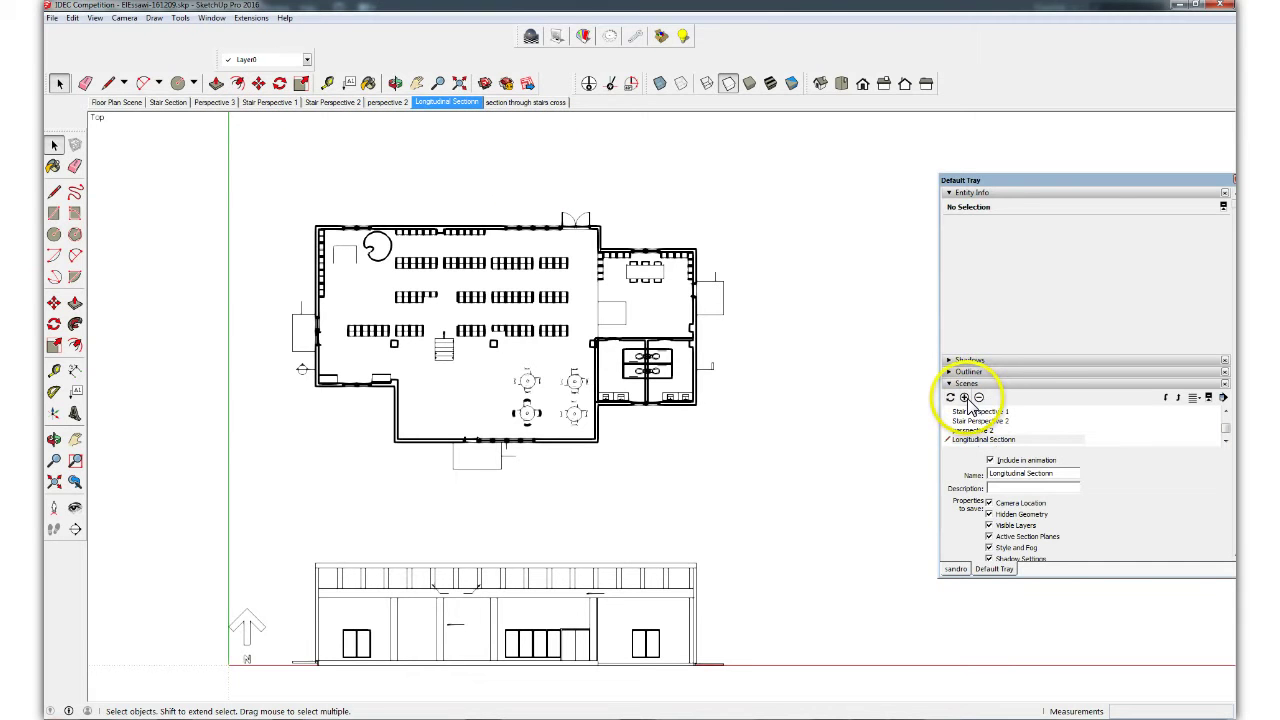
left_click(965, 398)
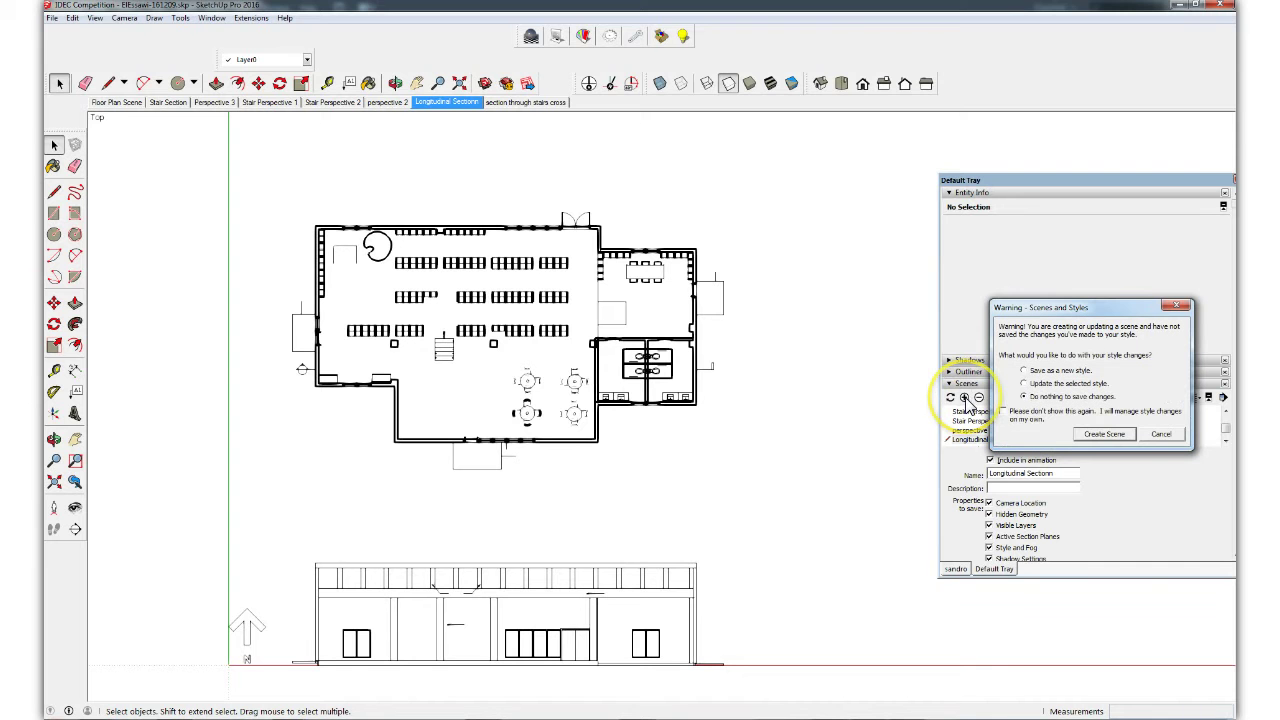
left_click(1104, 434)
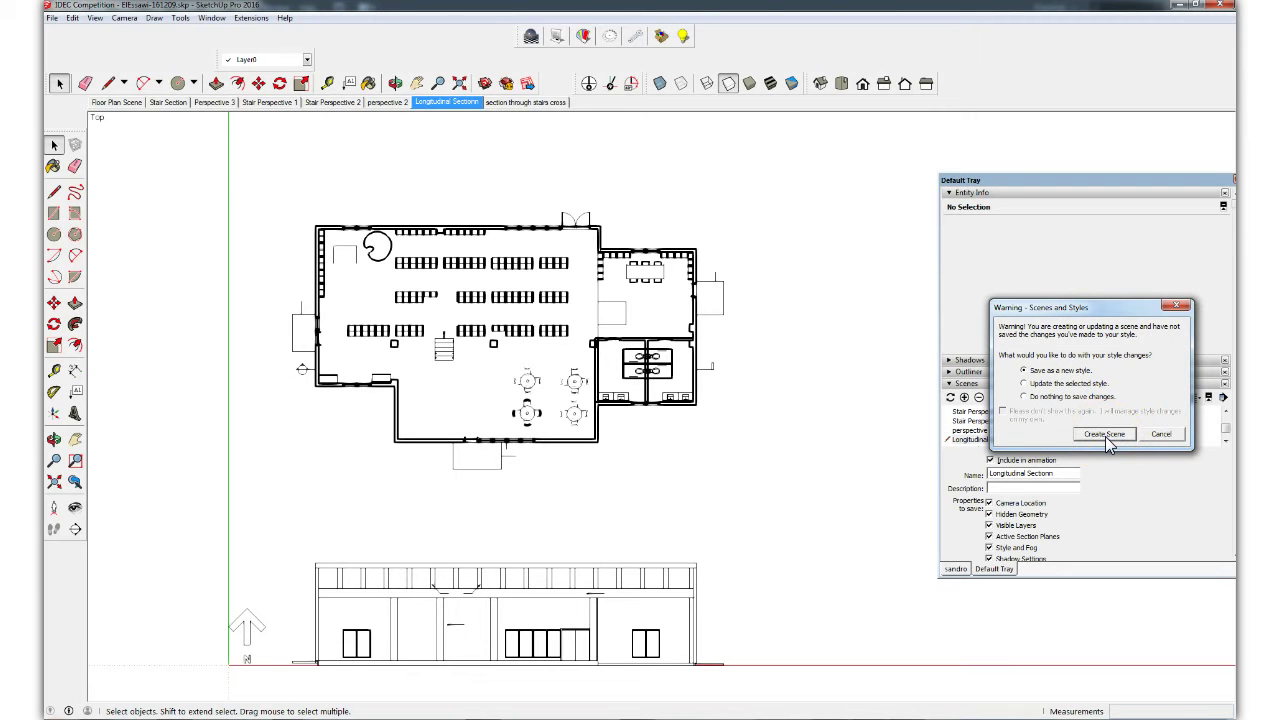
left_click(1065, 473)
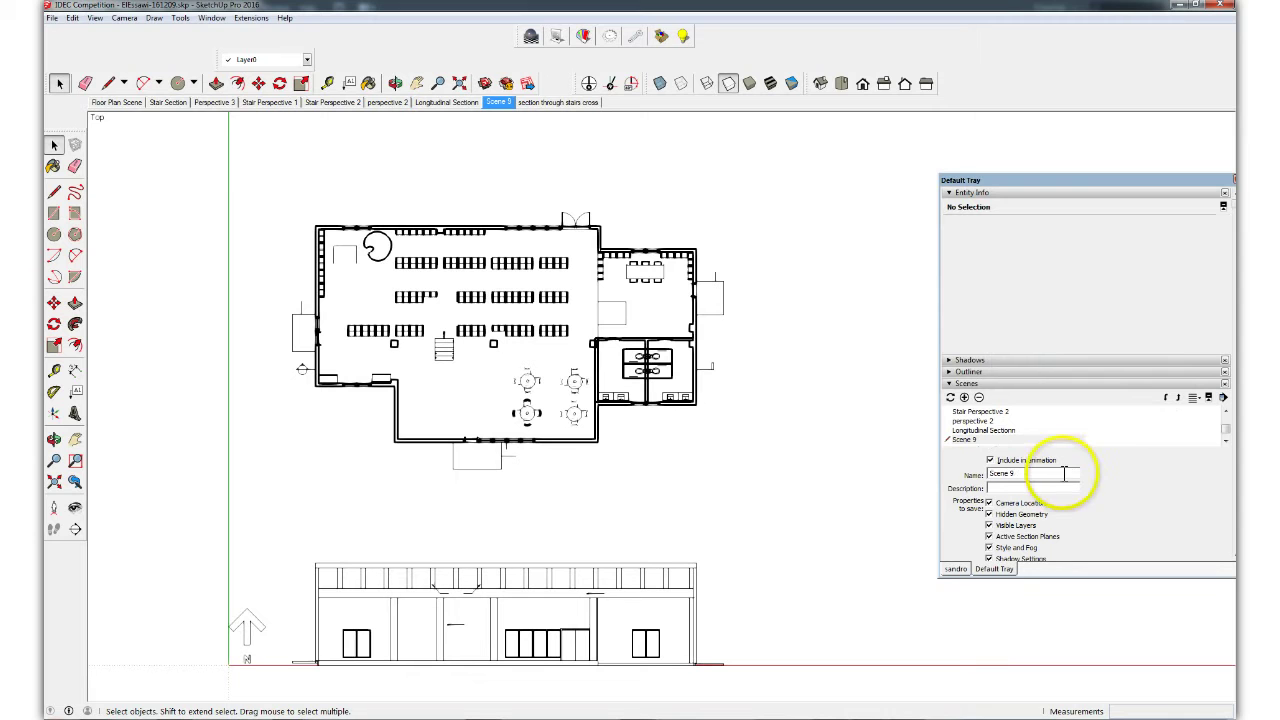
left_click_drag(1065, 473, 937, 469)
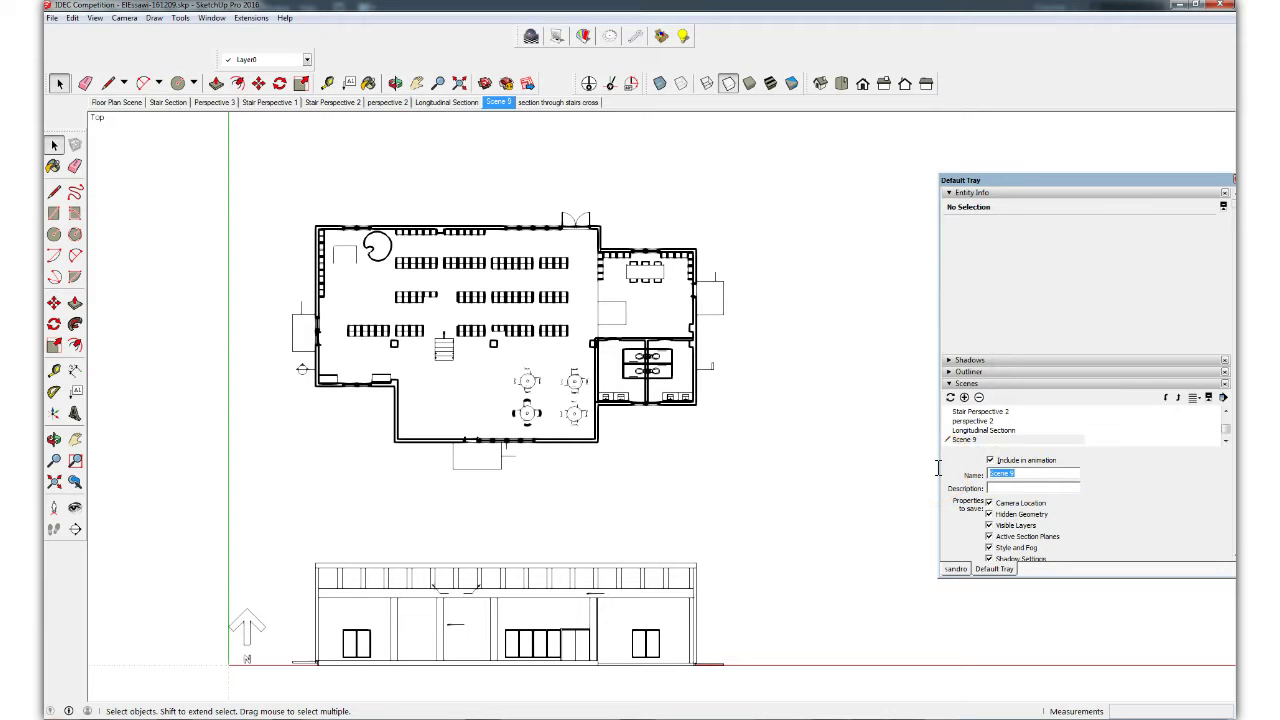
type("illustrated floor plan p5")
Step: Commit the new scene name and bring up the File menu's export choices
key("Return")
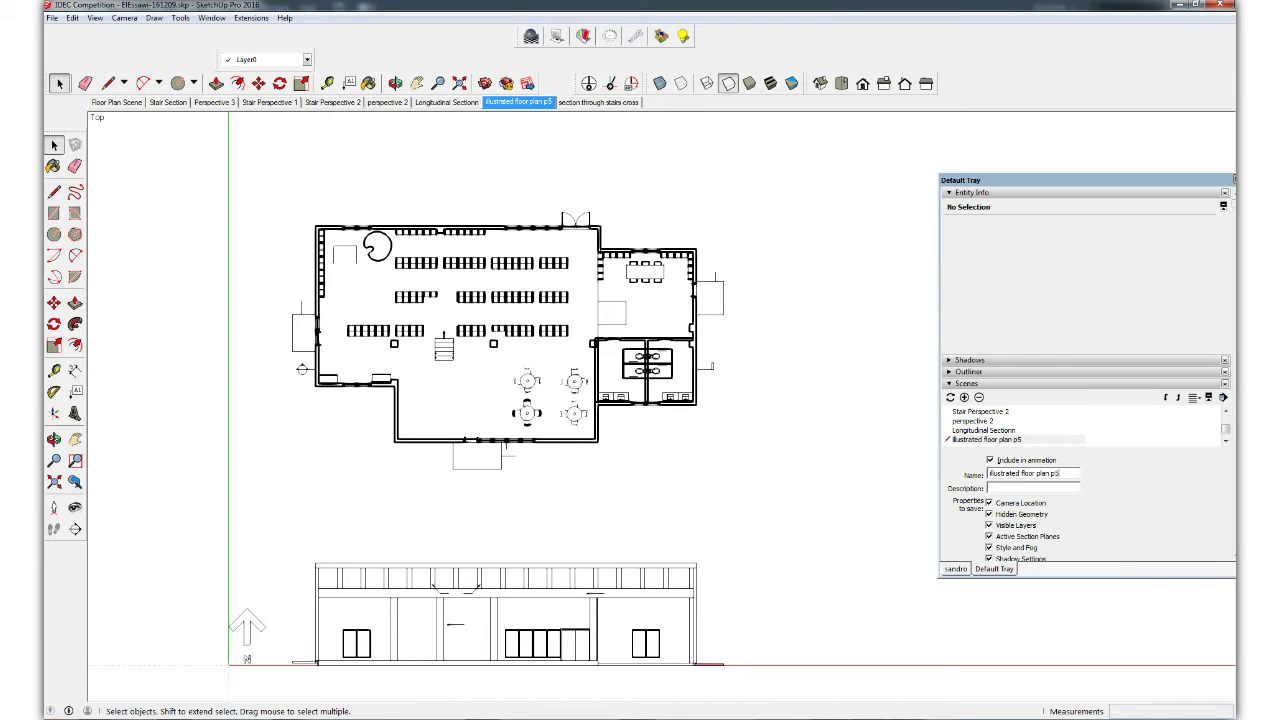
left_click(51, 18)
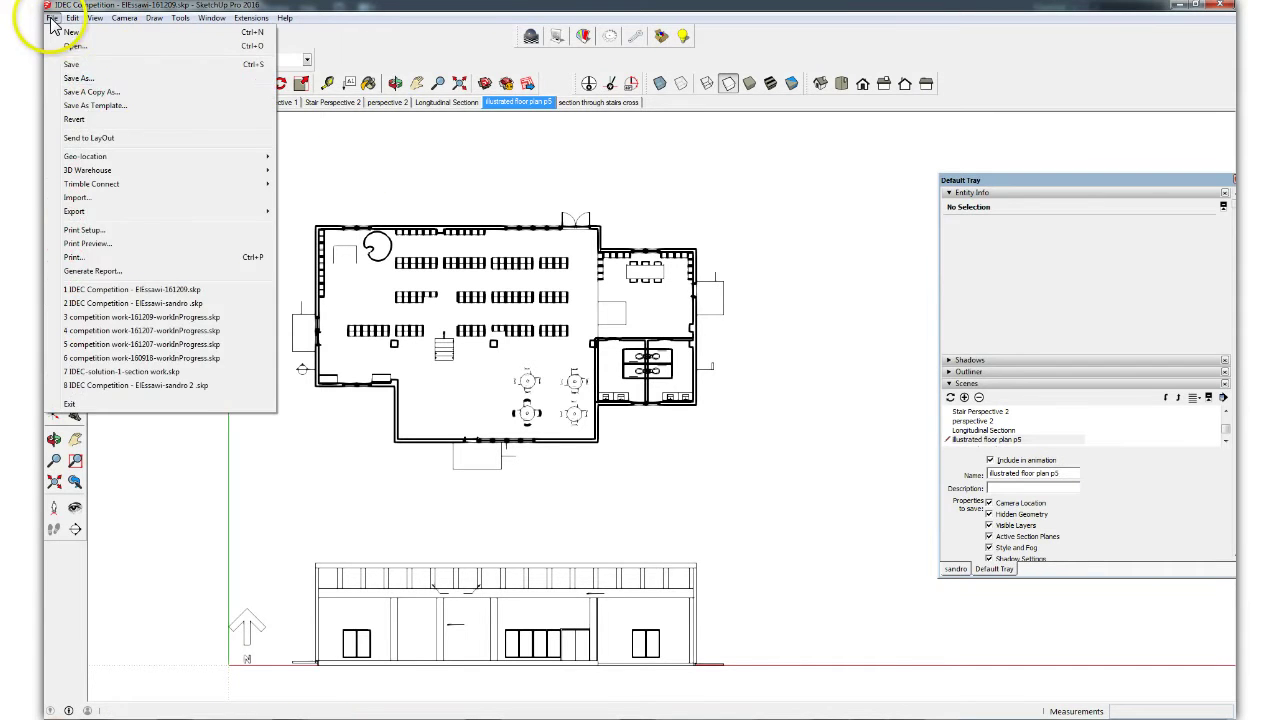
left_click(84, 78)
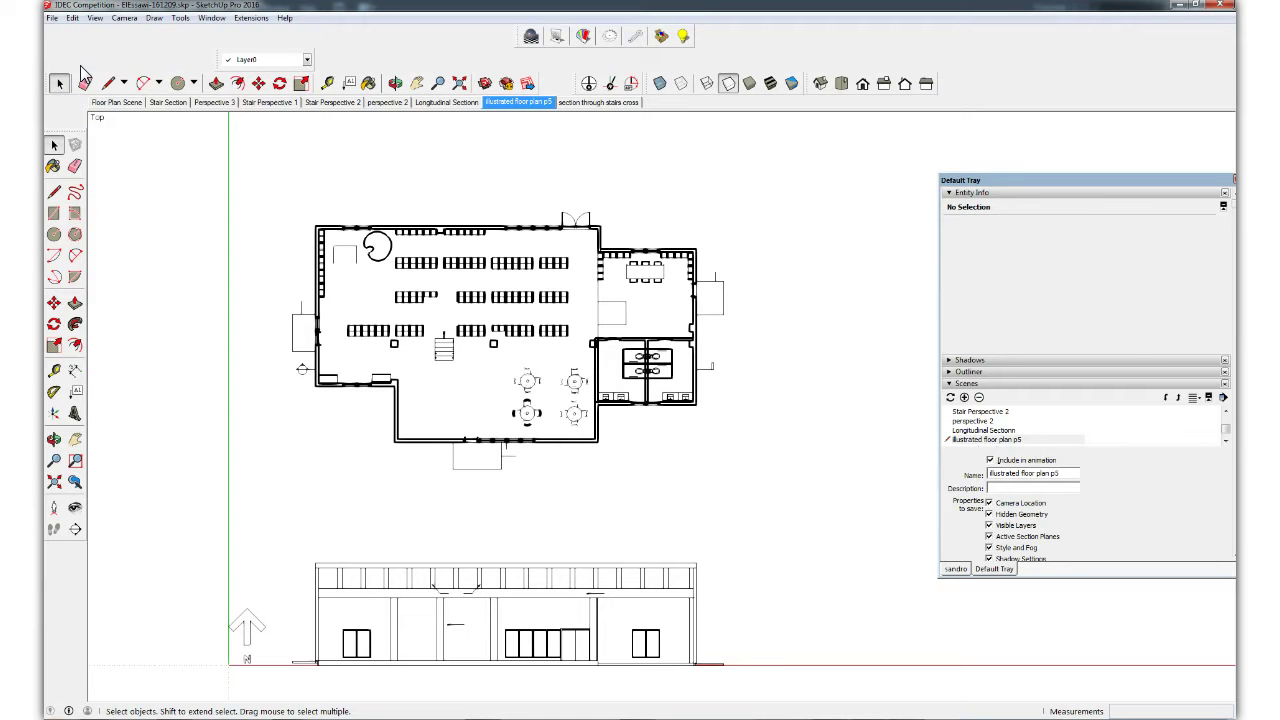
left_click(51, 20)
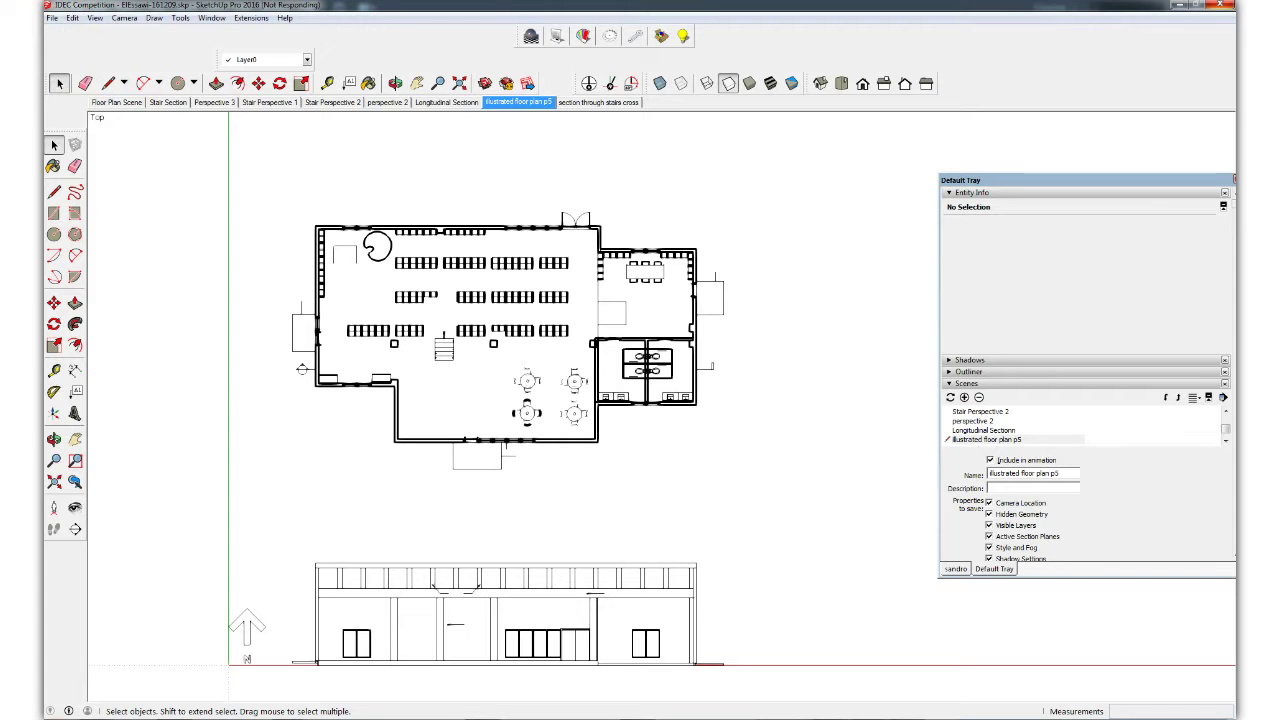
left_click(63, 22)
left_click(62, 21)
left_click(53, 20)
Step: Start a 2D Graphic export of the view, keeping EPS as the file type
mouse_move(114, 213)
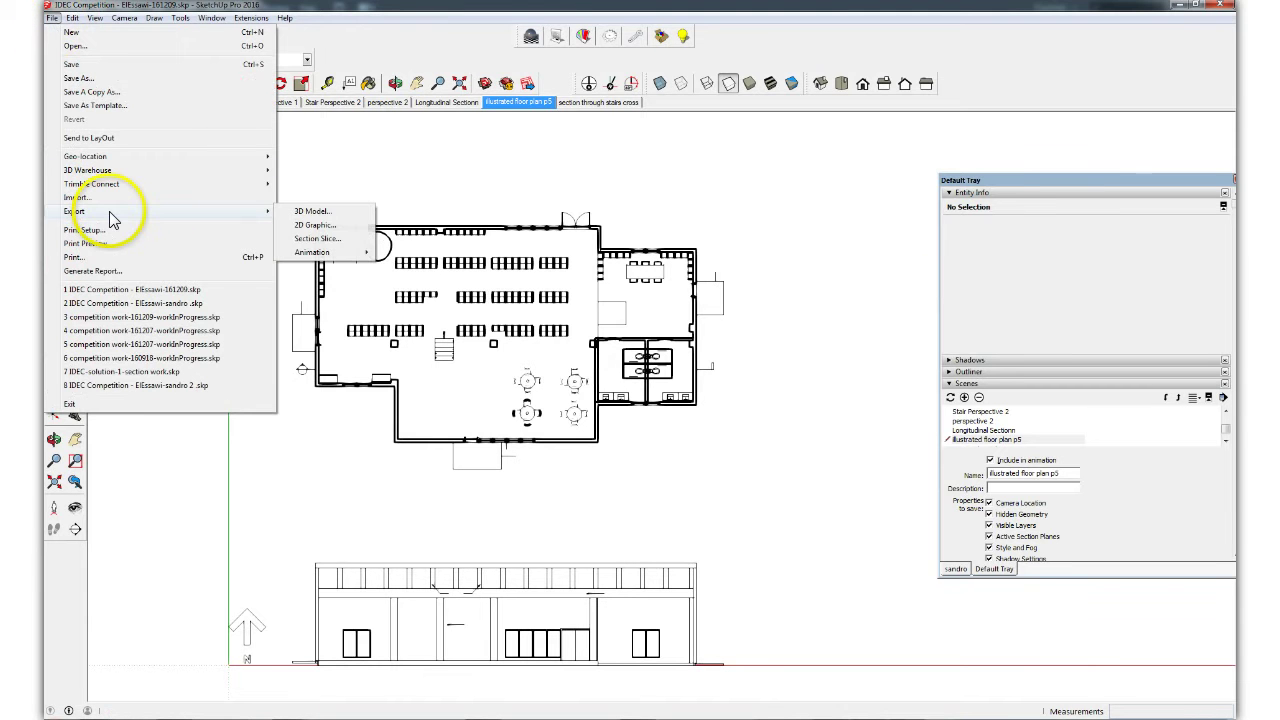
left_click(352, 227)
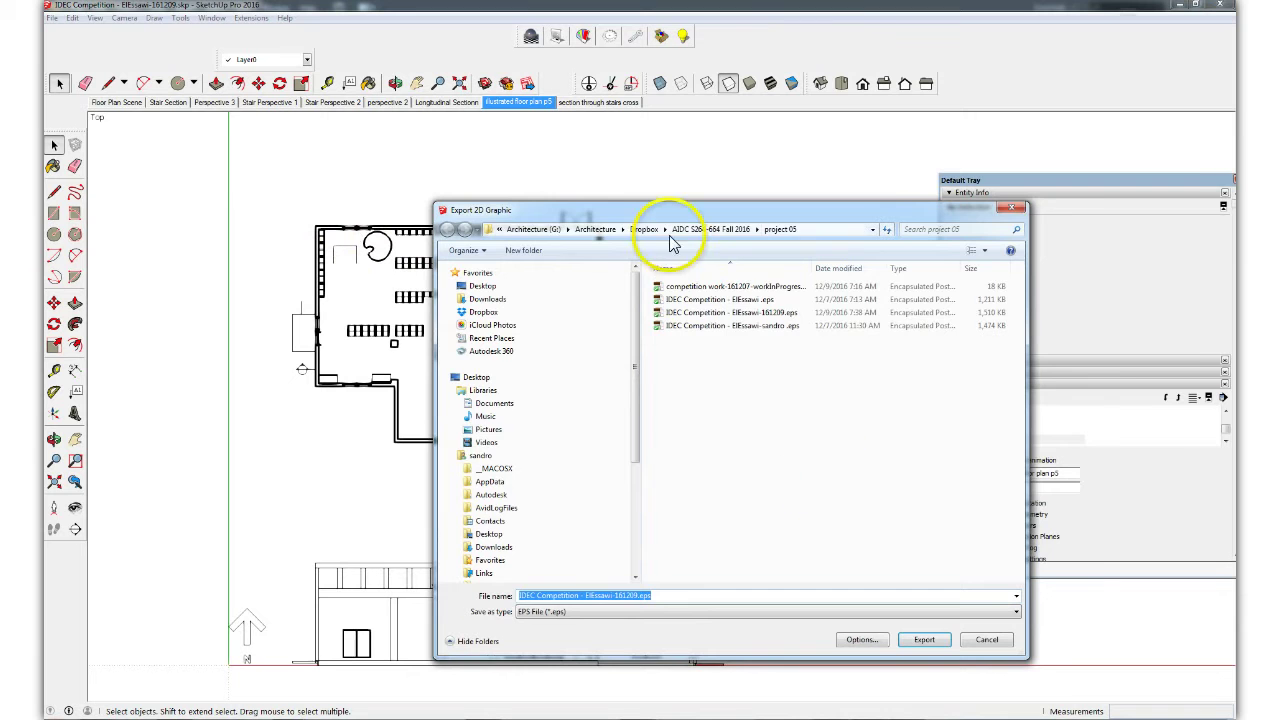
left_click_drag(728, 202, 840, 128)
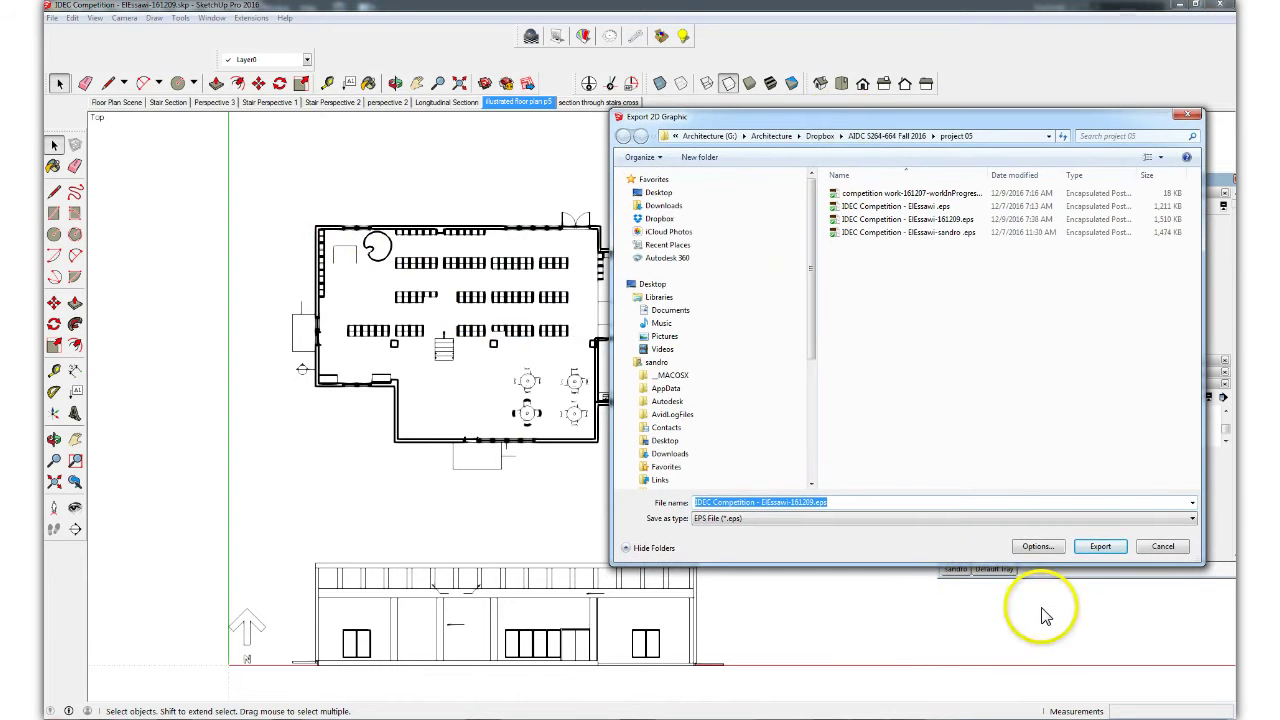
left_click(1095, 519)
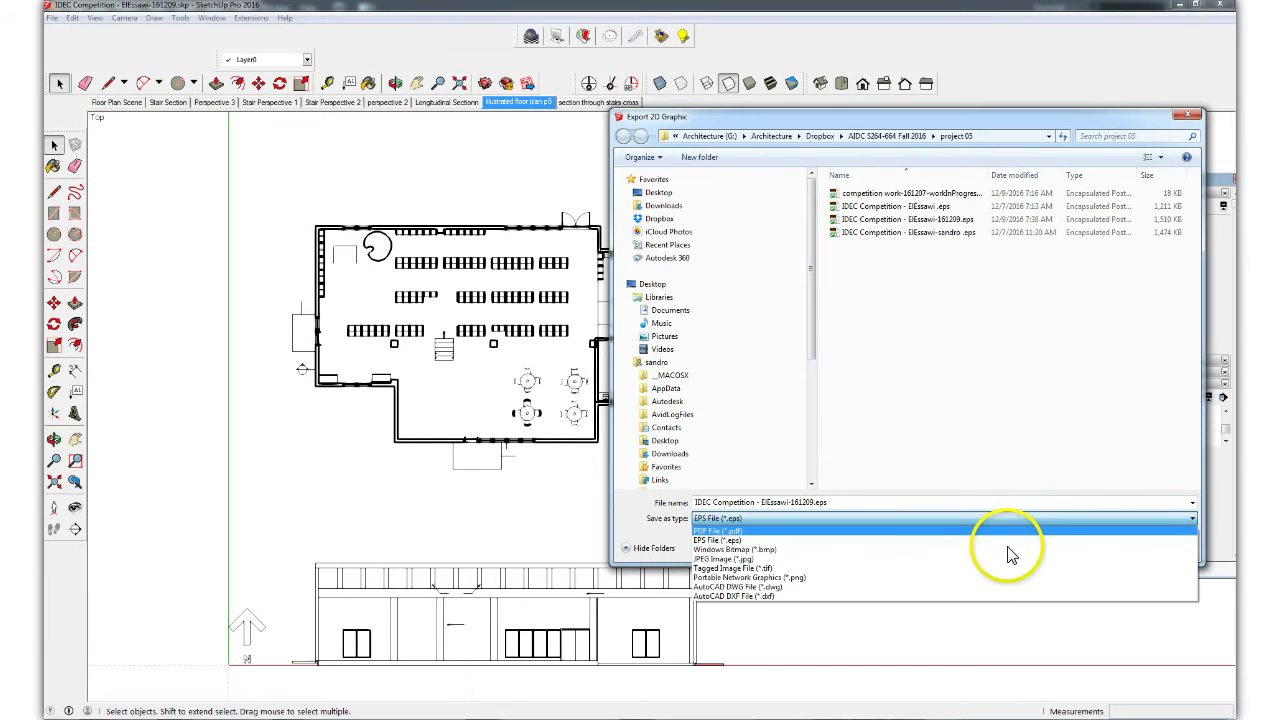
left_click(808, 546)
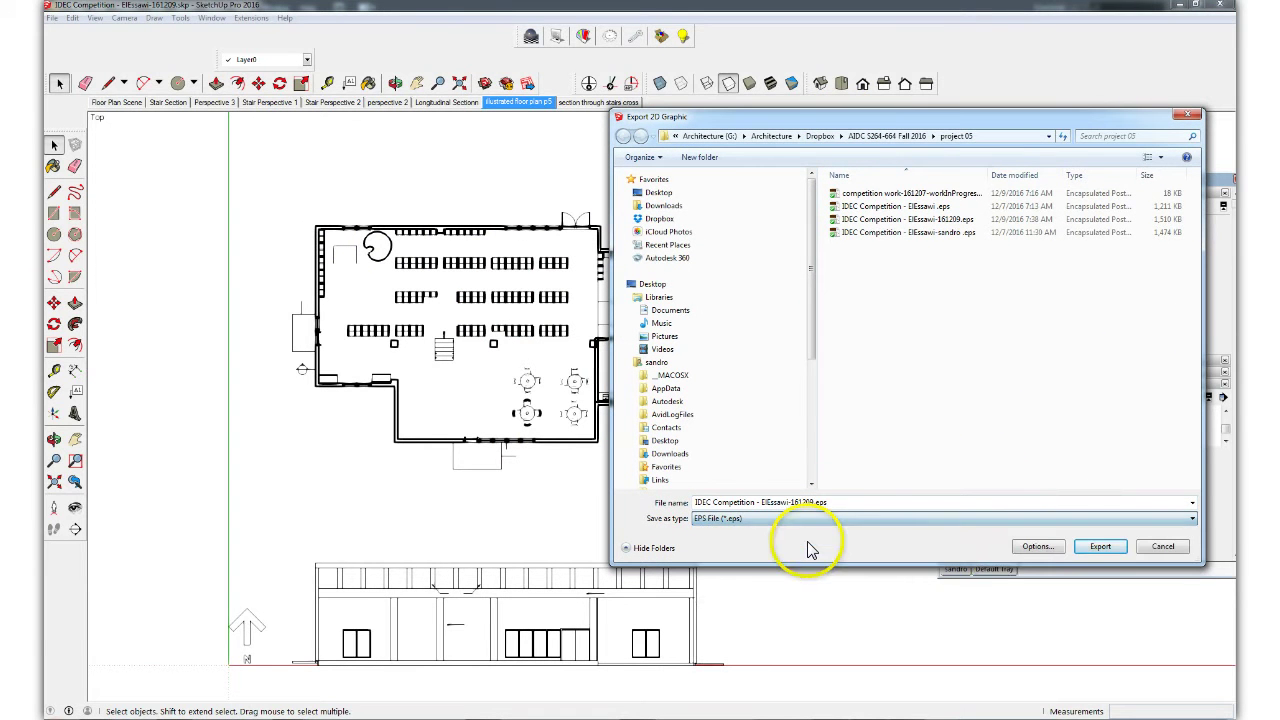
Step: Set the EPS hidden line output scale to 1 inch against 4 feet
left_click(1038, 550)
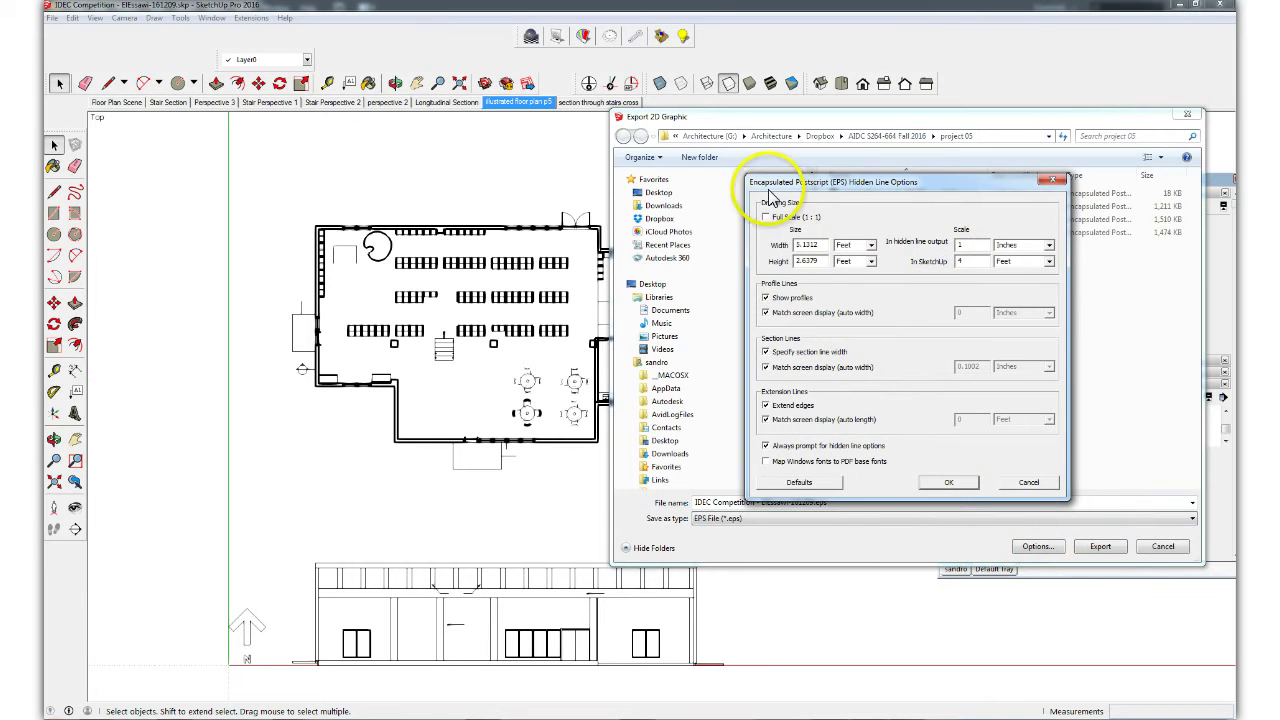
left_click(961, 245)
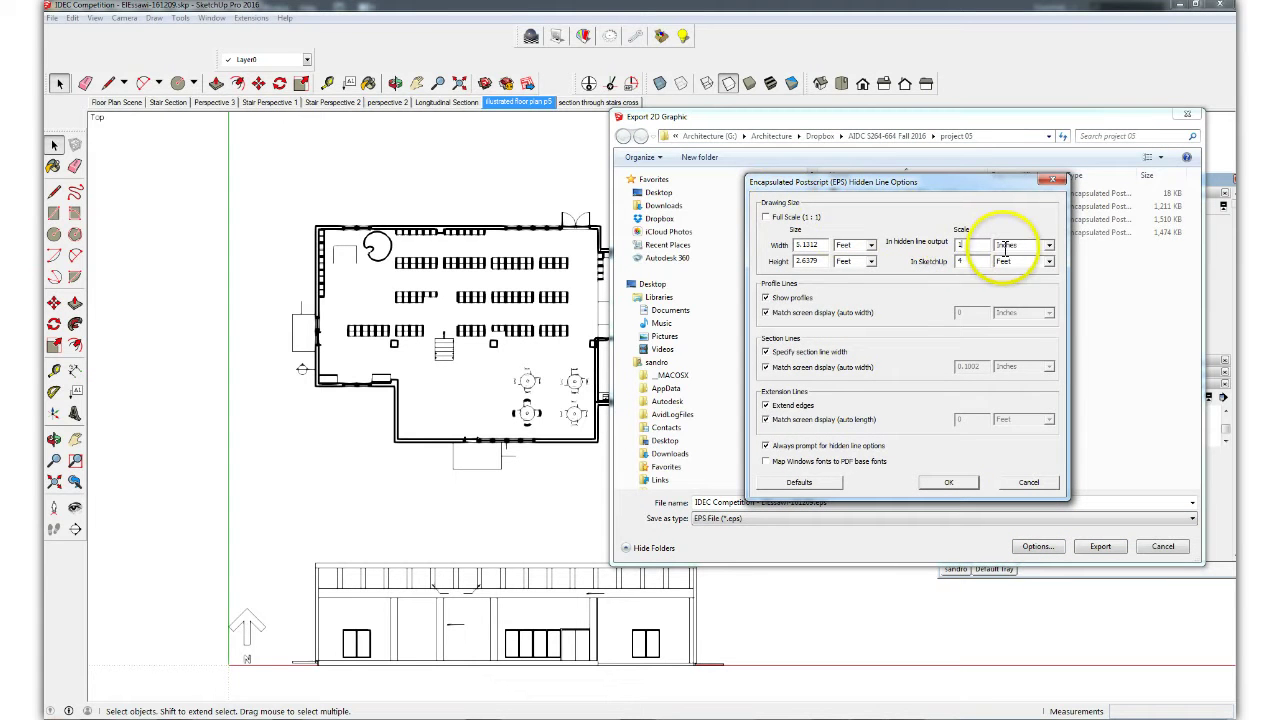
key("BackSpace")
type("1")
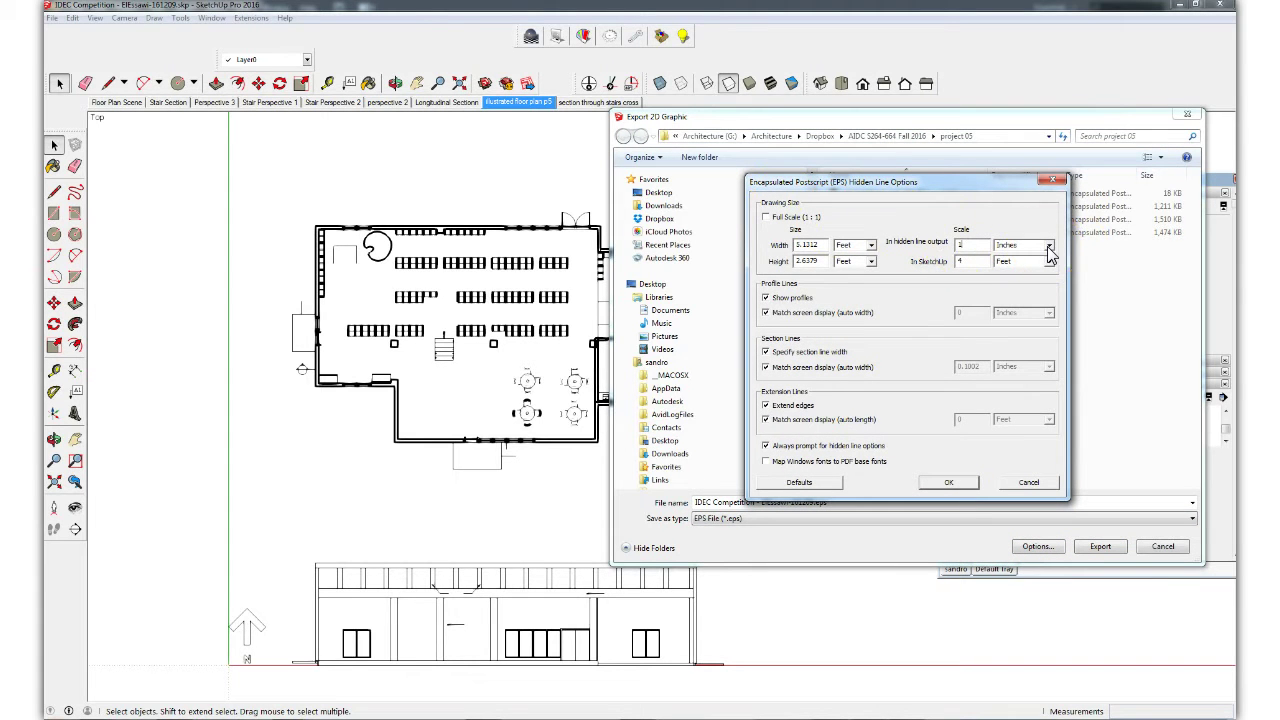
left_click(978, 262)
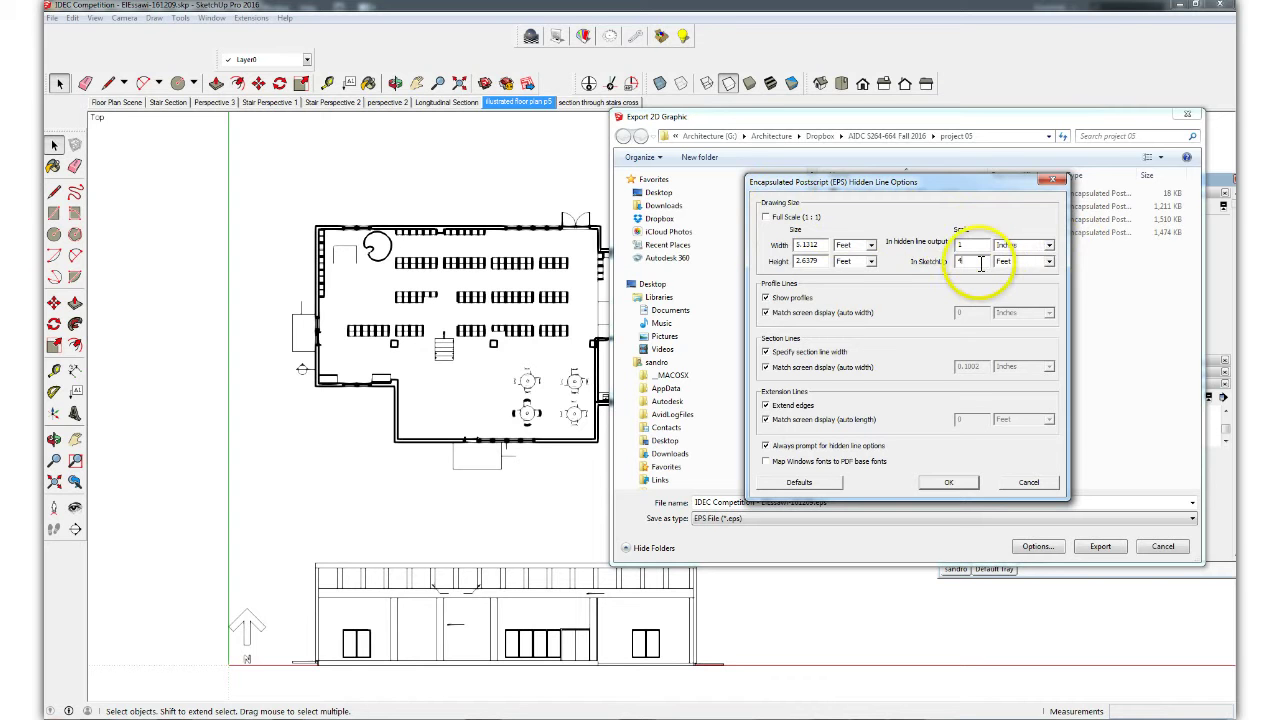
left_click(977, 246)
key("BackSpace")
type("1")
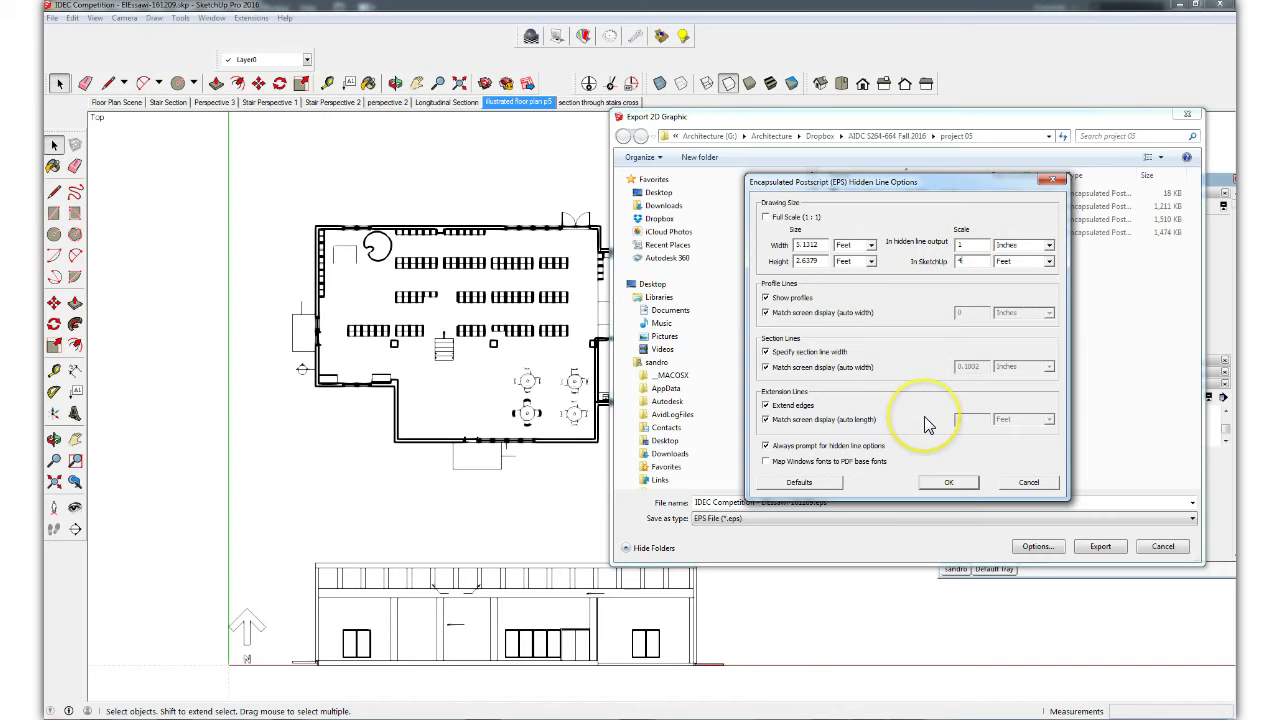
left_click(953, 484)
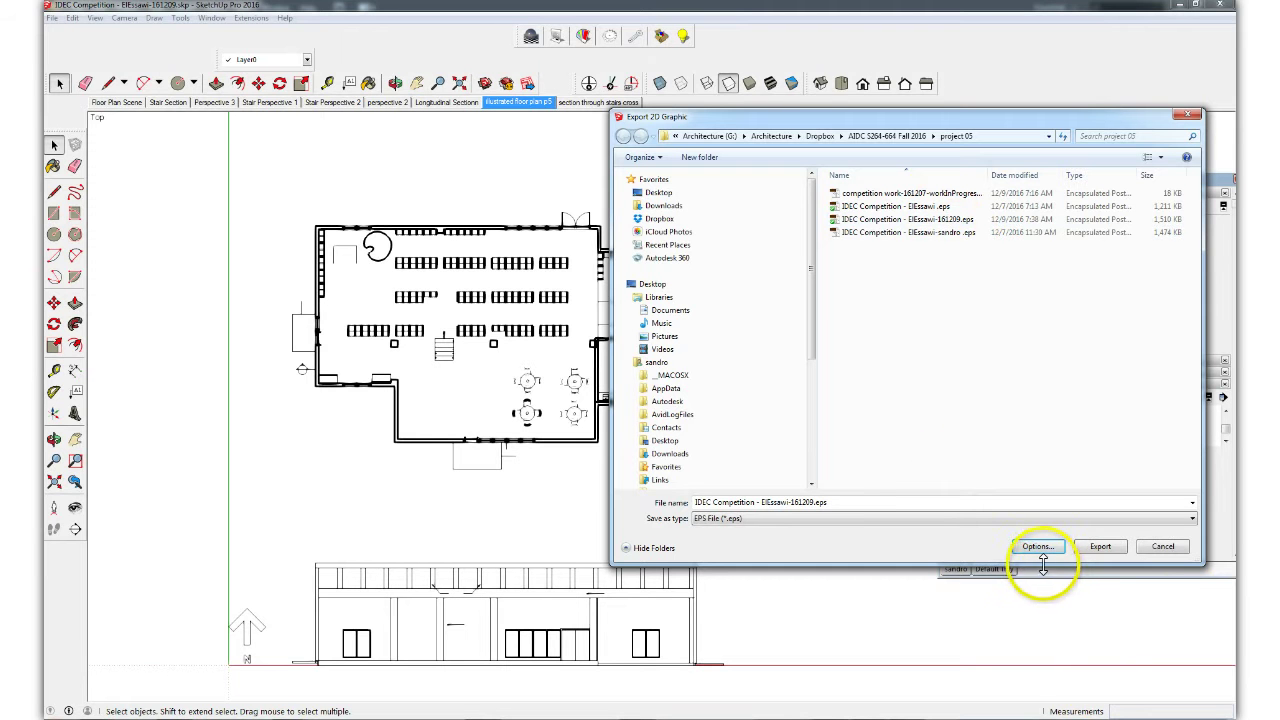
Step: Append '-a' after the date in the export file name and export the EPS
left_click(811, 502)
left_click(812, 502)
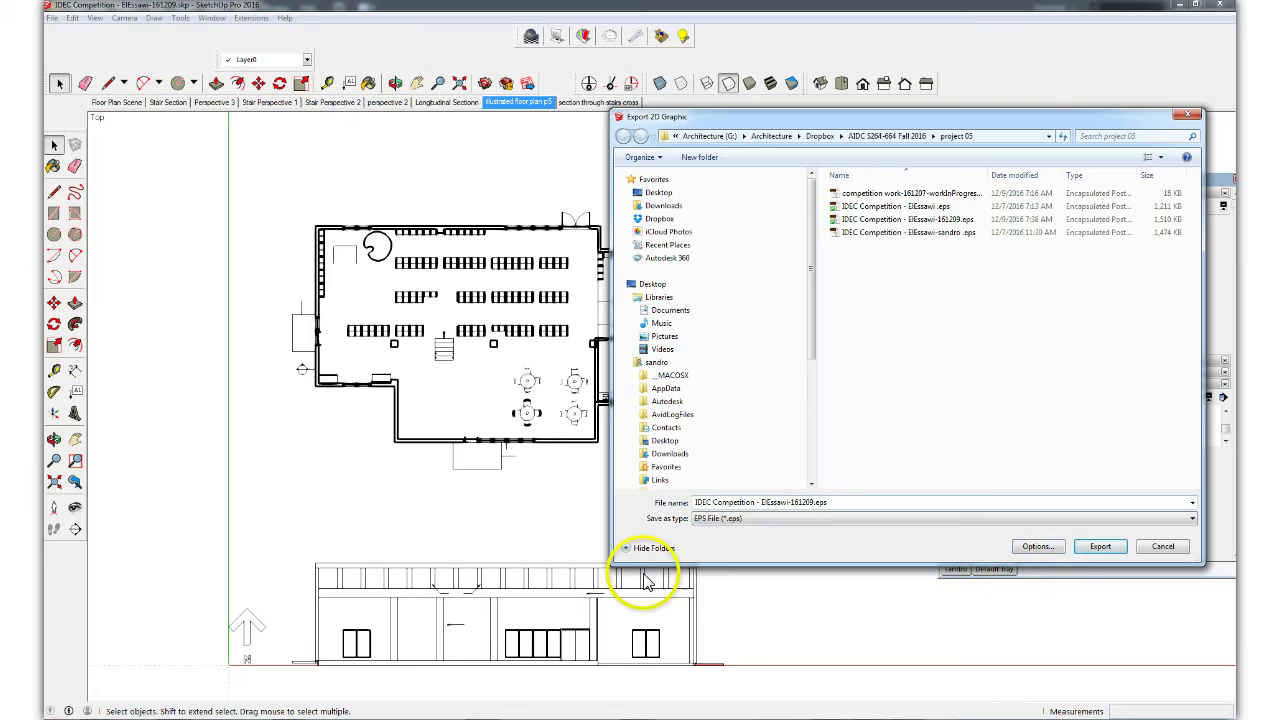
type("-a")
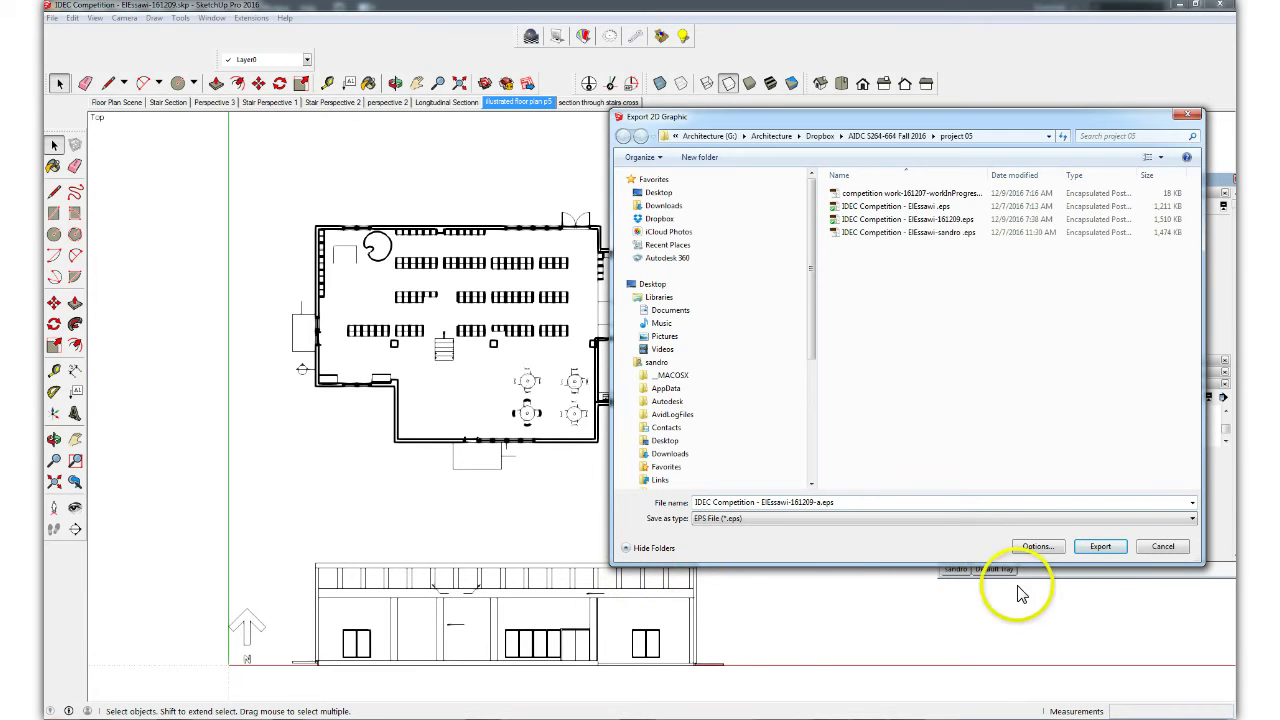
left_click(1100, 552)
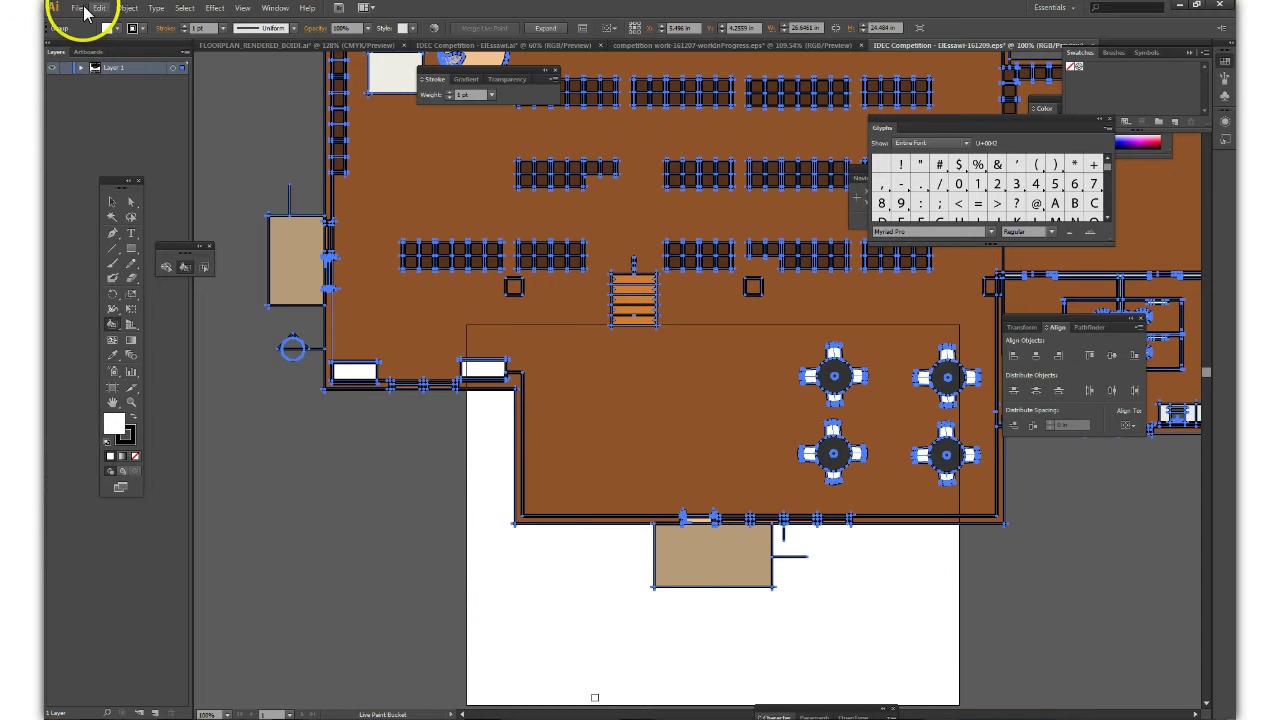
Step: Open the newly exported IDEC Competition floor-plan -a EPS as an Illustrator document
left_click(79, 9)
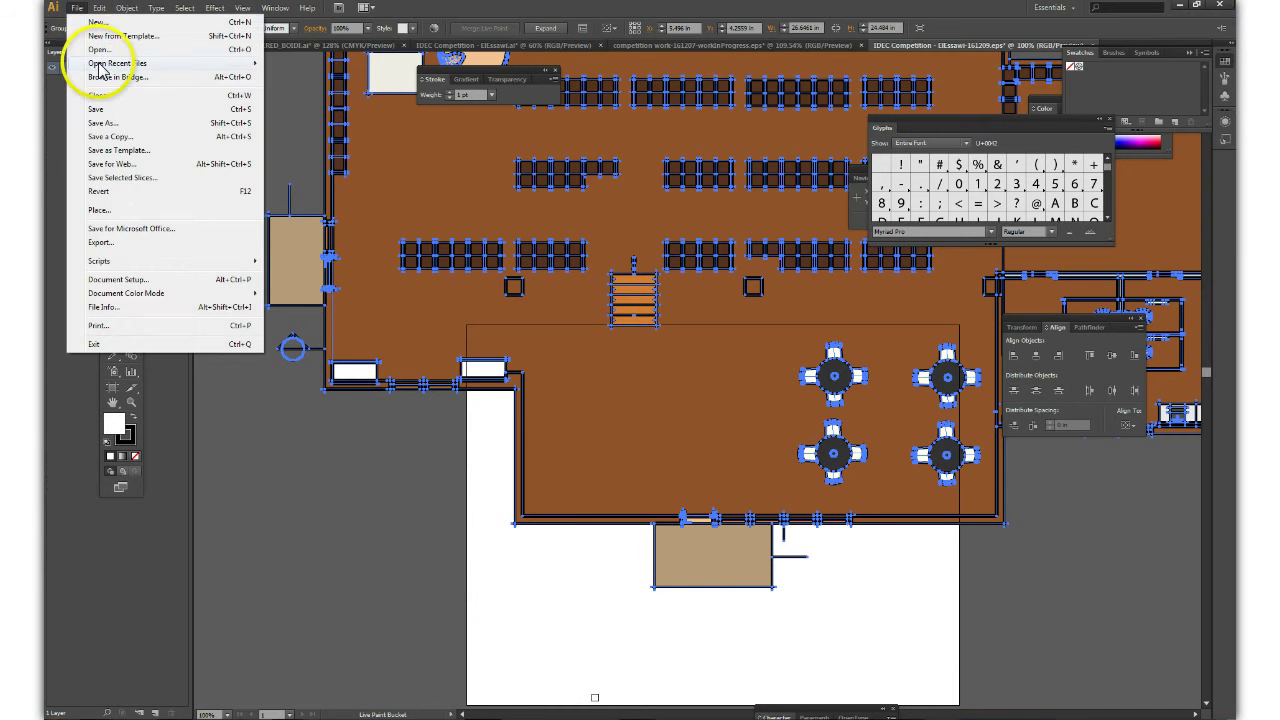
left_click(335, 172)
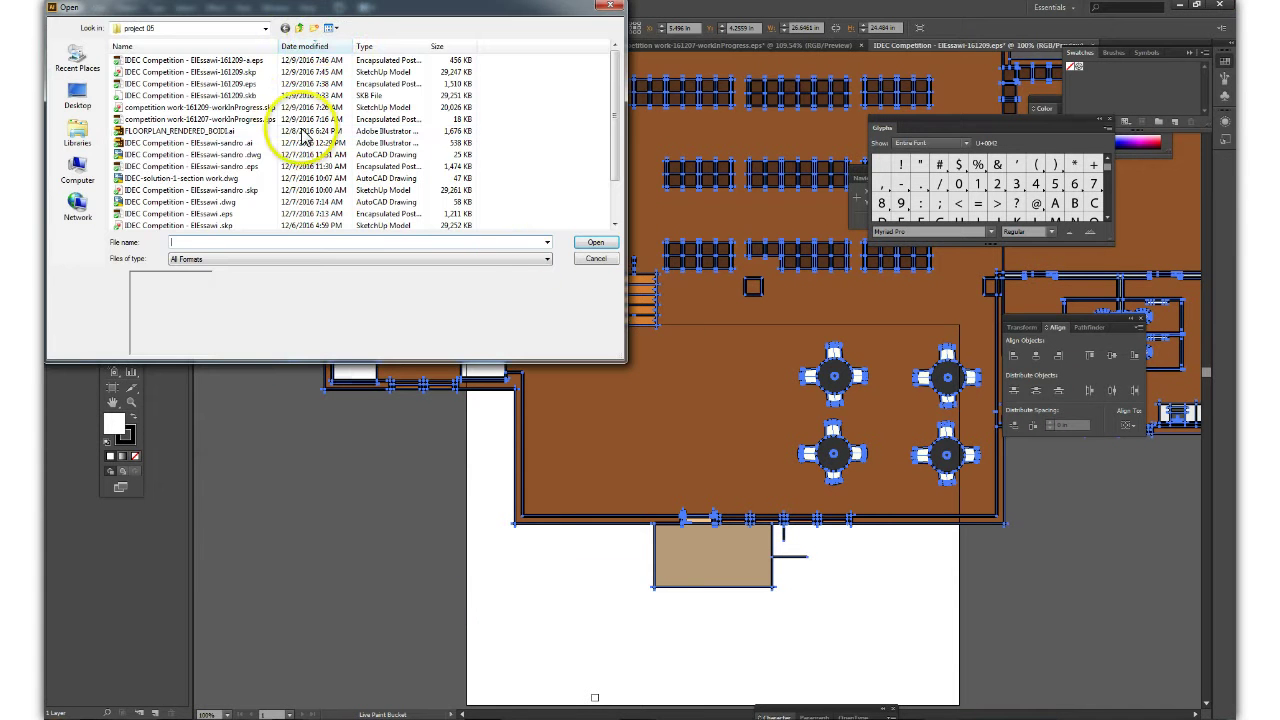
left_click(185, 60)
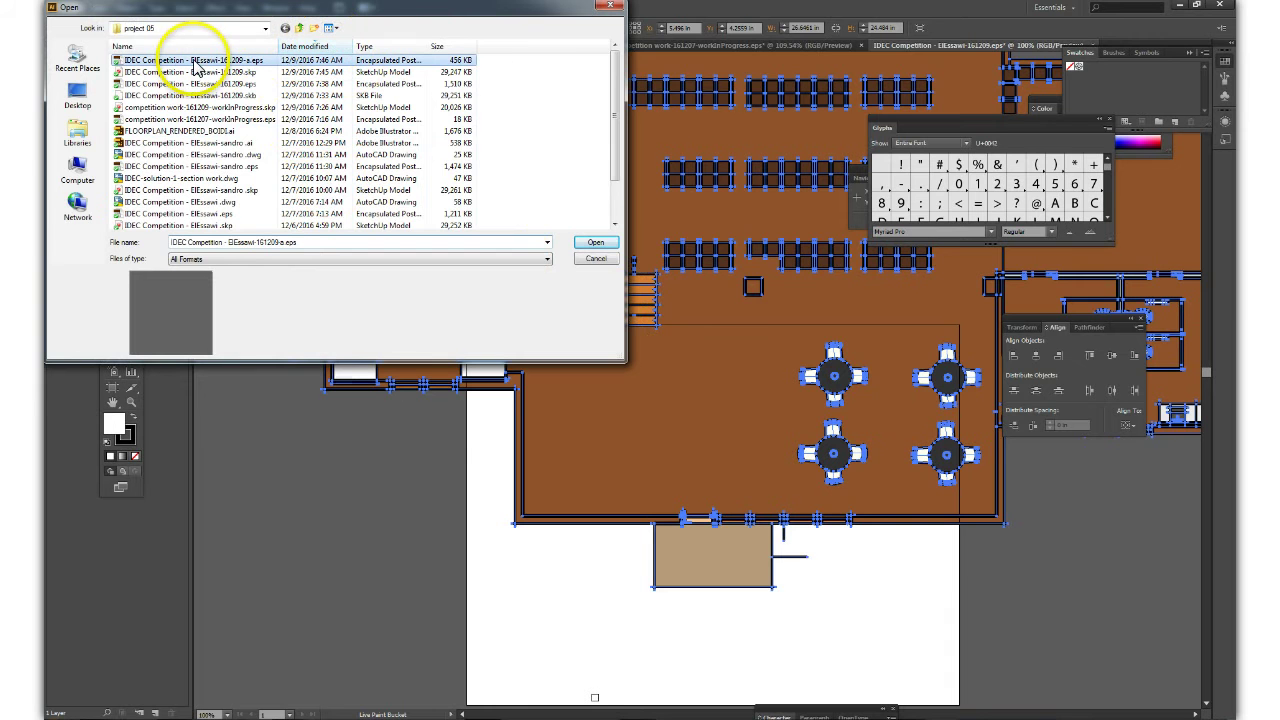
left_click(595, 243)
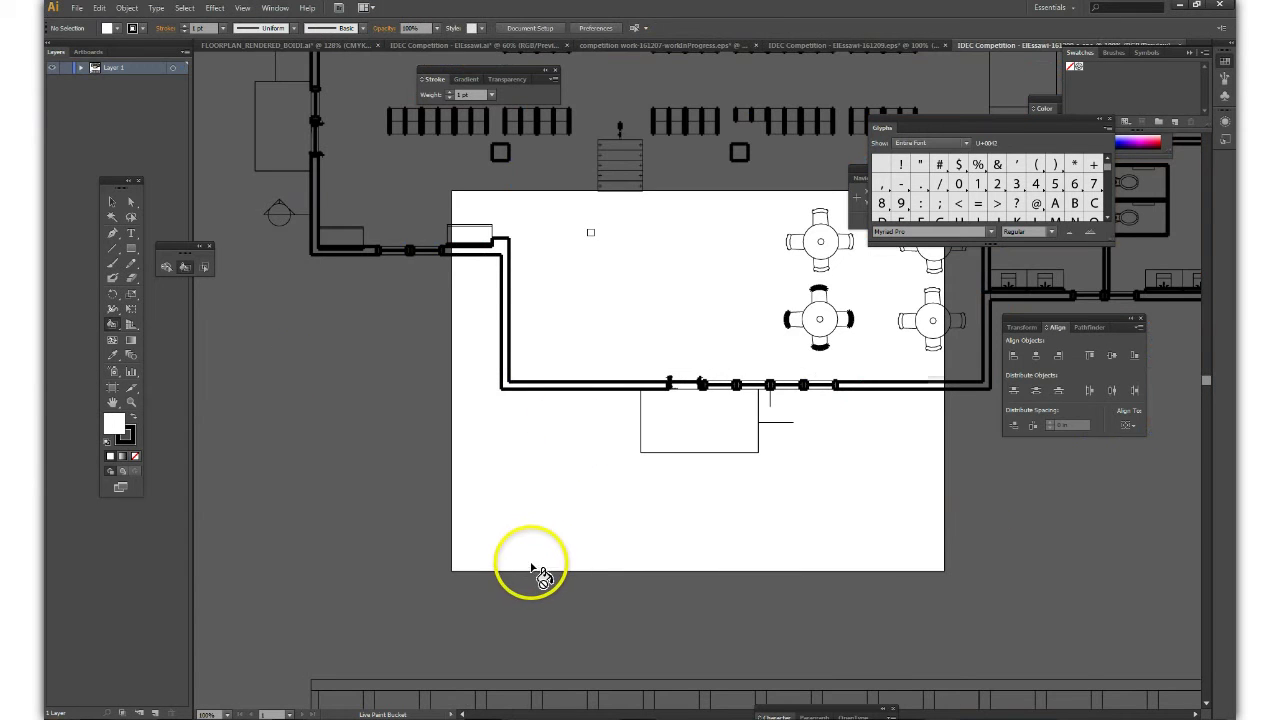
Step: With the Selection tool, click a wall to select the whole floor-plan group
scroll(533, 565, "up", 3)
scroll(535, 562, "up", 2)
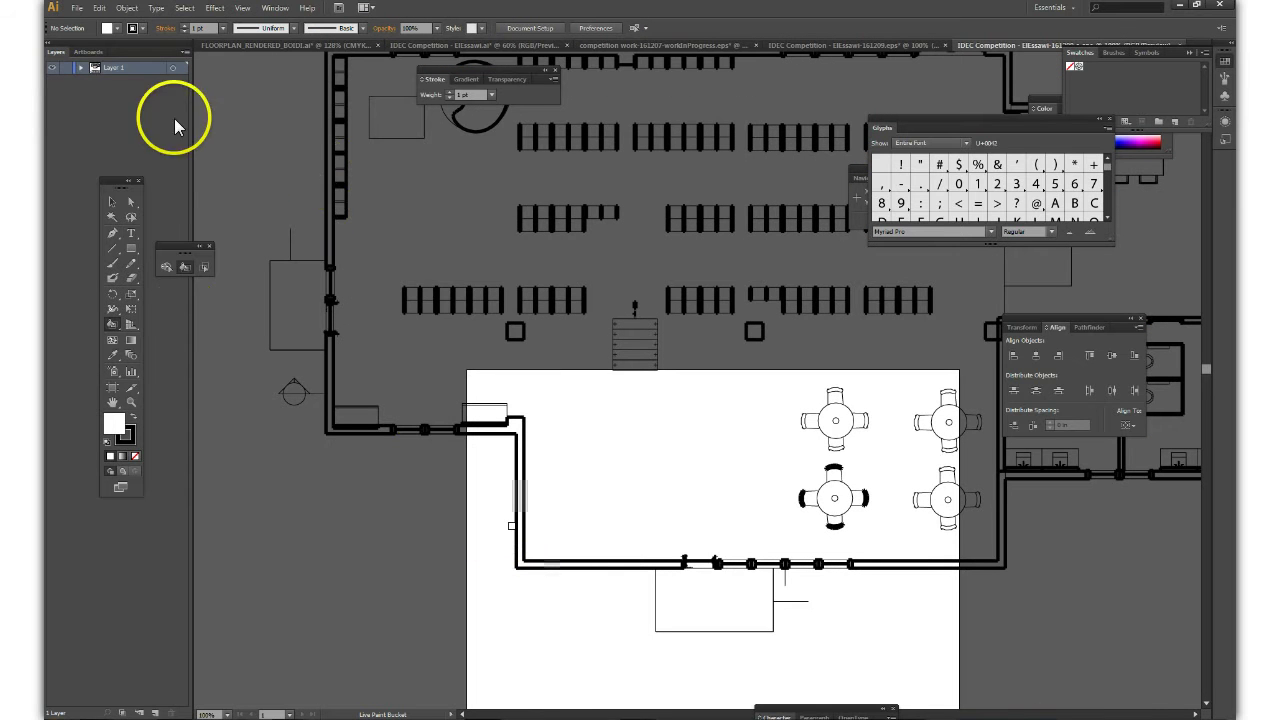
left_click(114, 203)
left_click(333, 262)
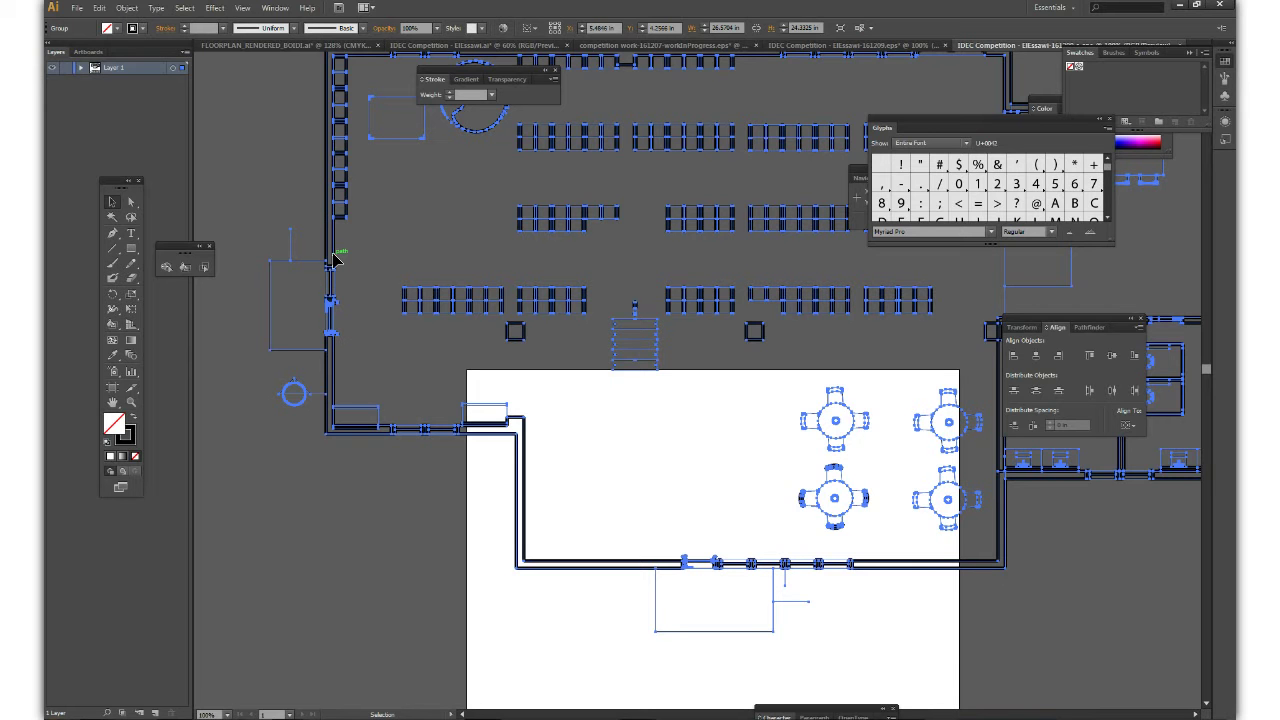
scroll(440, 350, "up", 1)
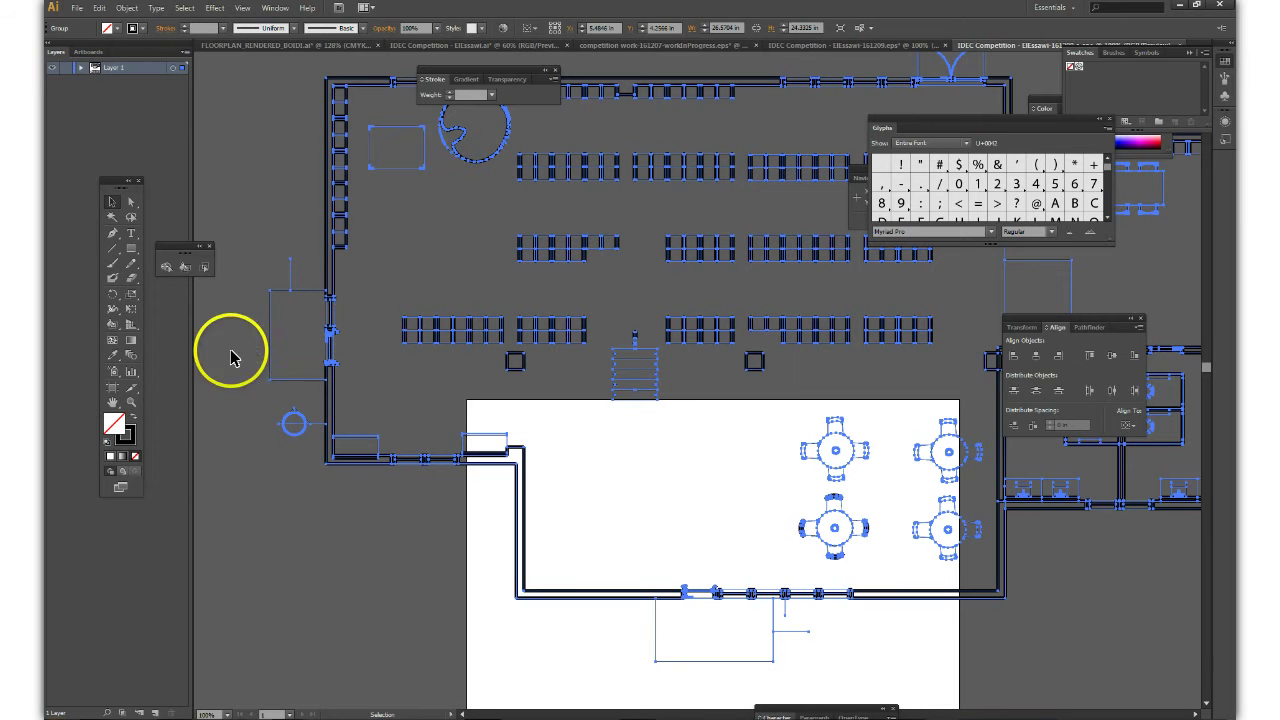
Step: Click the selected floor plan with the Live Paint Bucket to make it a Live Paint group
left_click(113, 331)
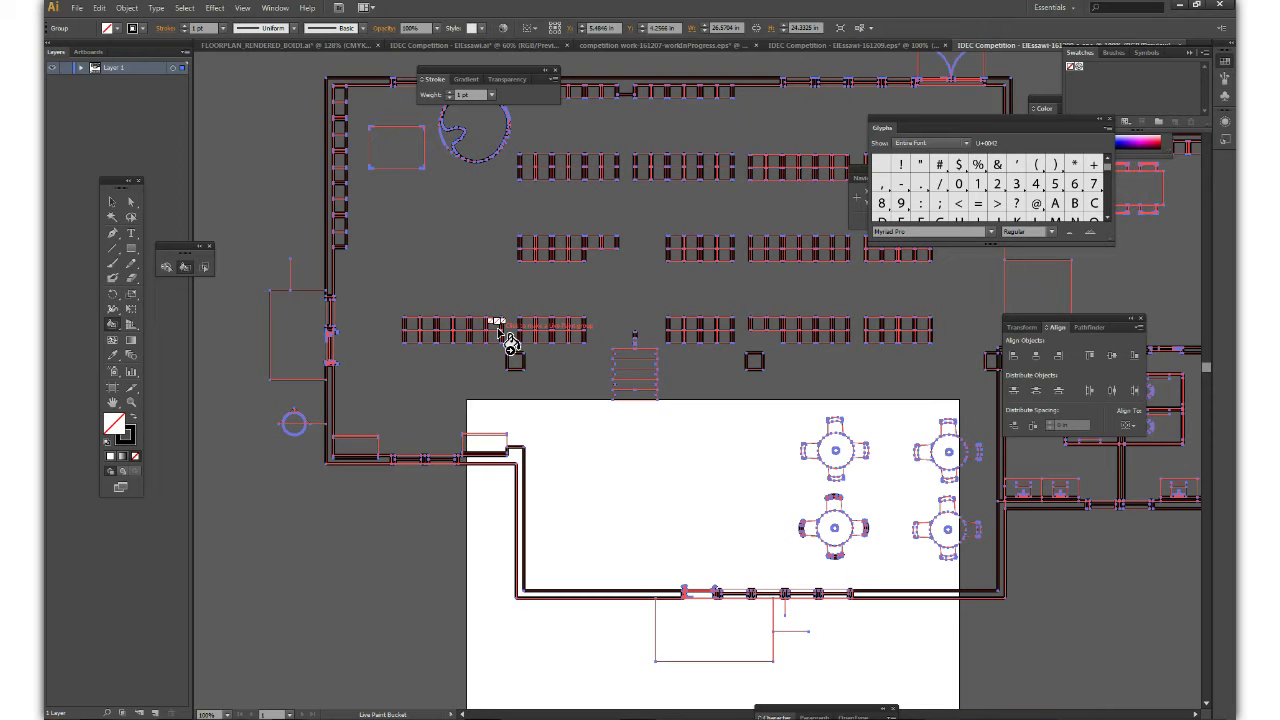
left_click(508, 340)
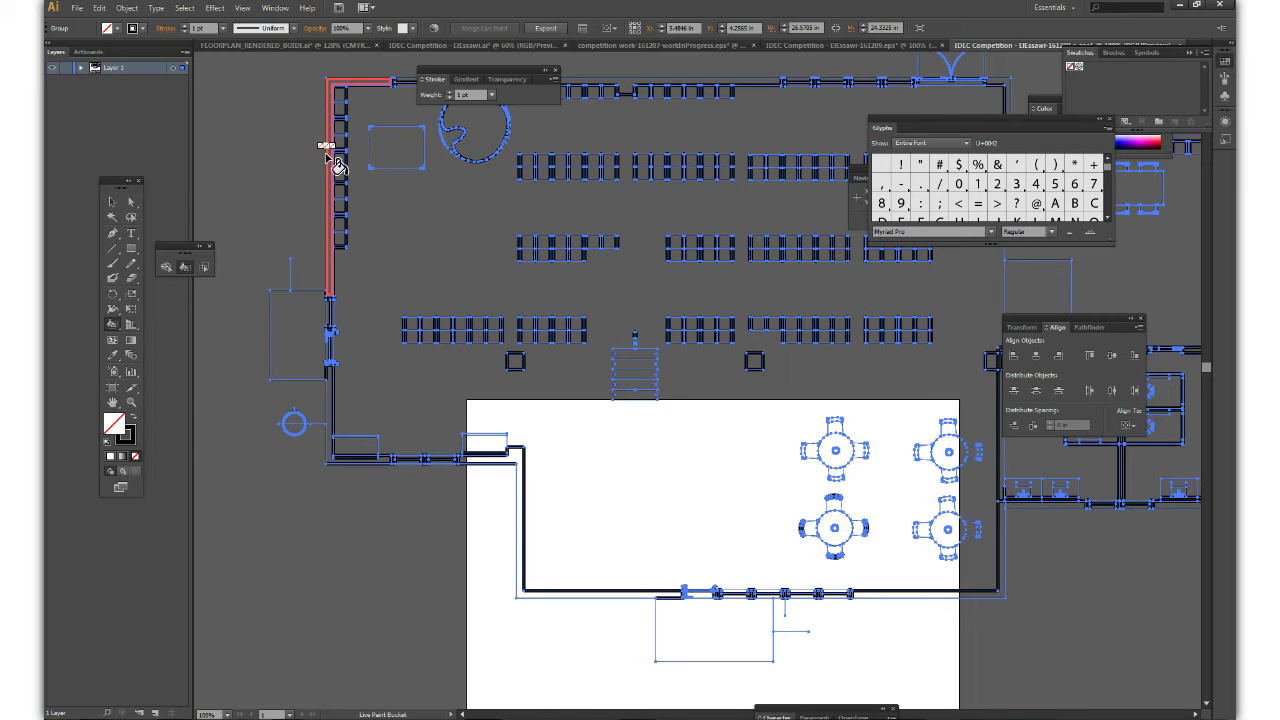
left_click(130, 440)
Step: Set the stroke colour to pure black (000000)
left_click(114, 422)
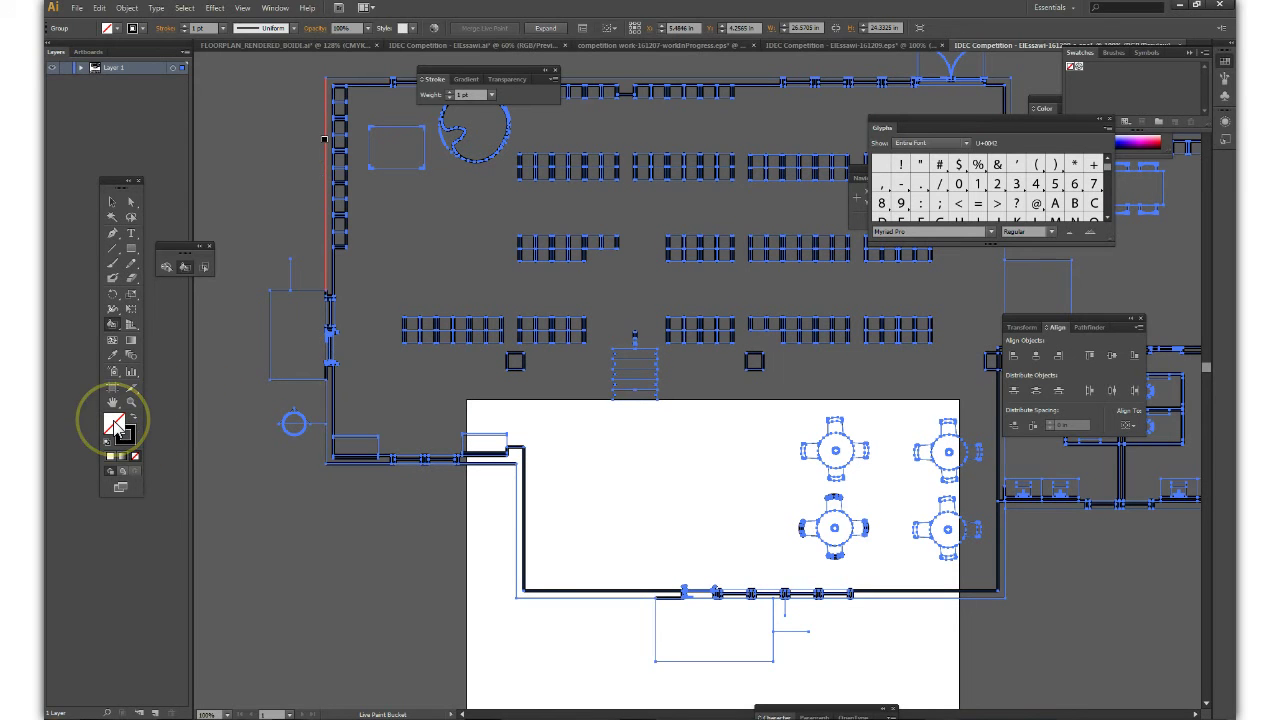
double_click(121, 431)
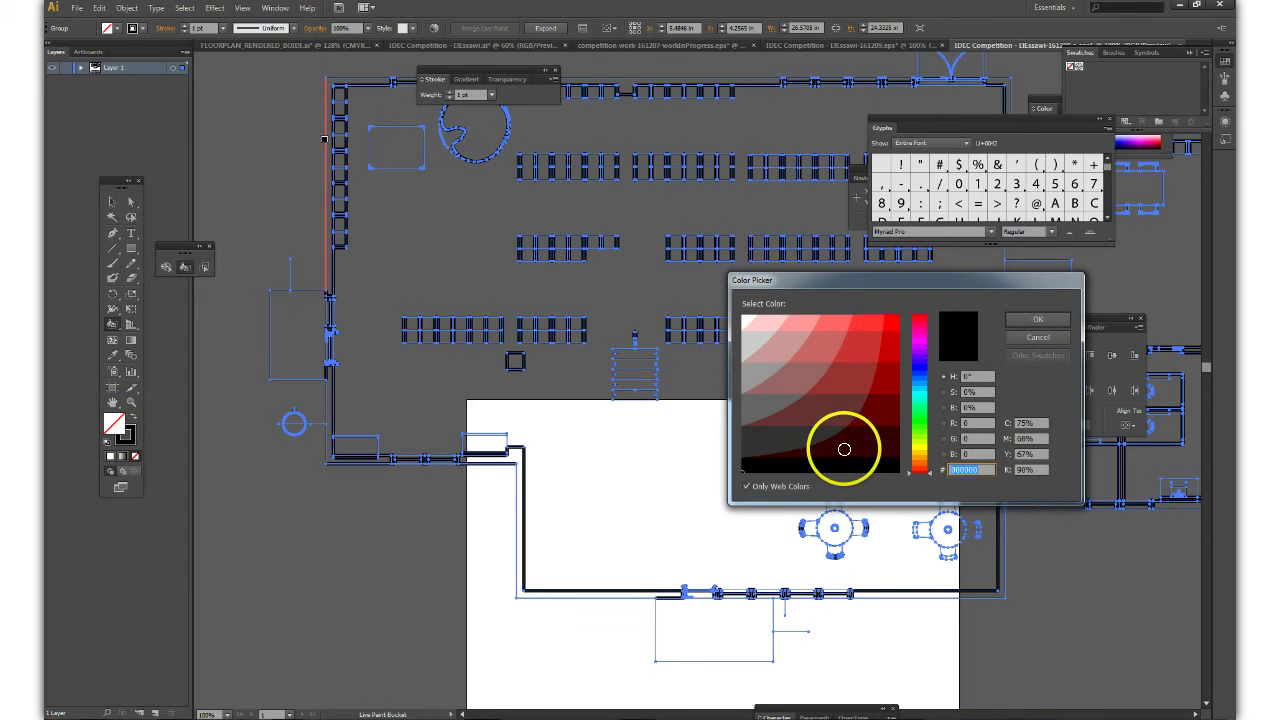
left_click(881, 470)
left_click(908, 477)
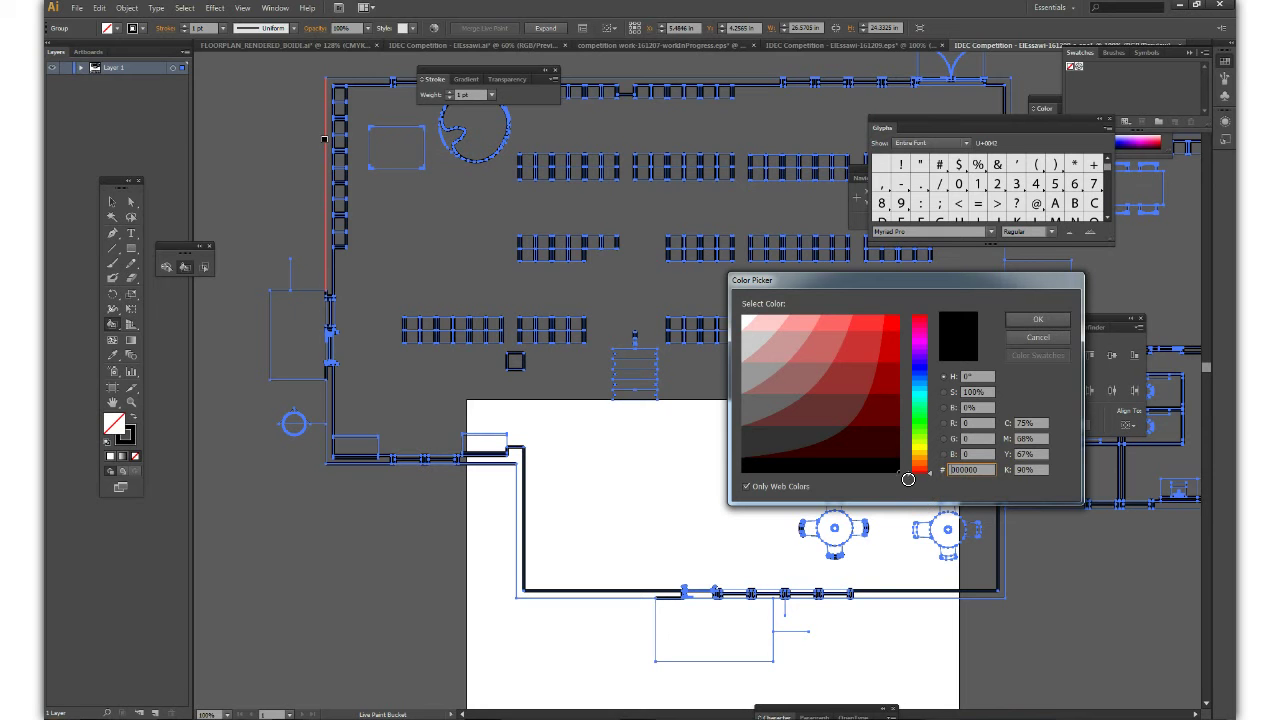
left_click(1036, 321)
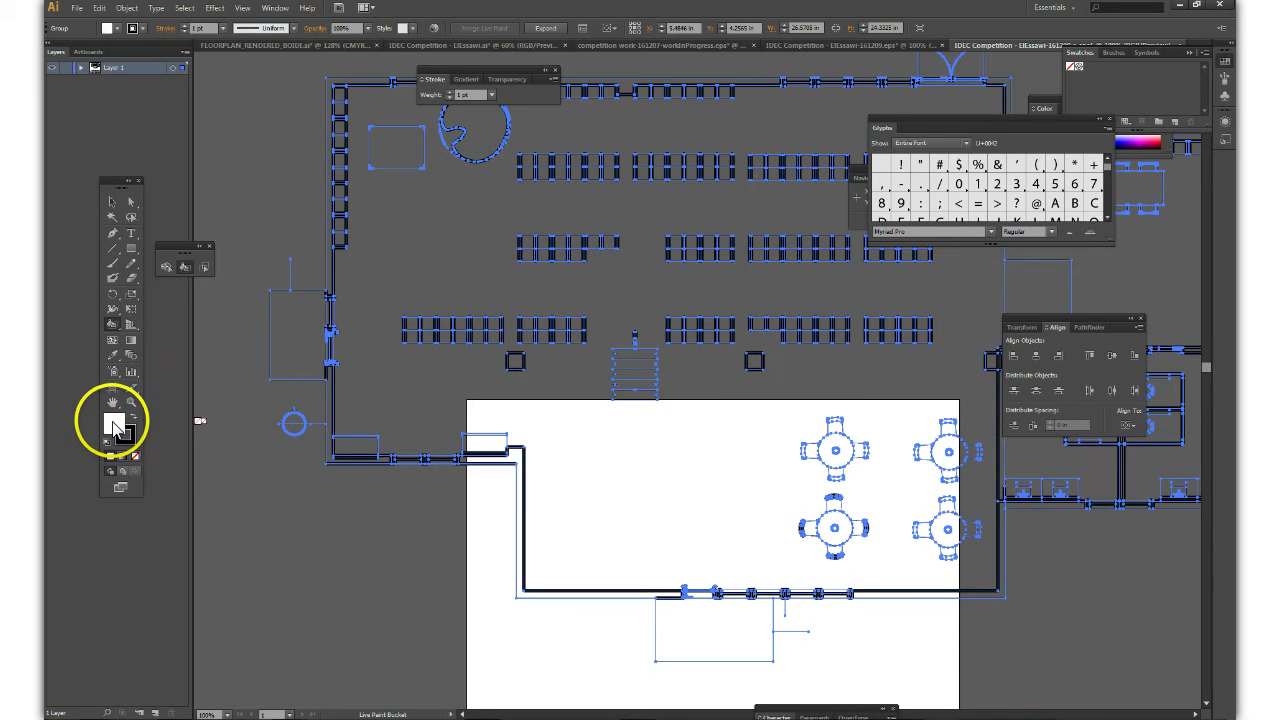
Step: Set the fill colour to pure black (000000)
double_click(115, 428)
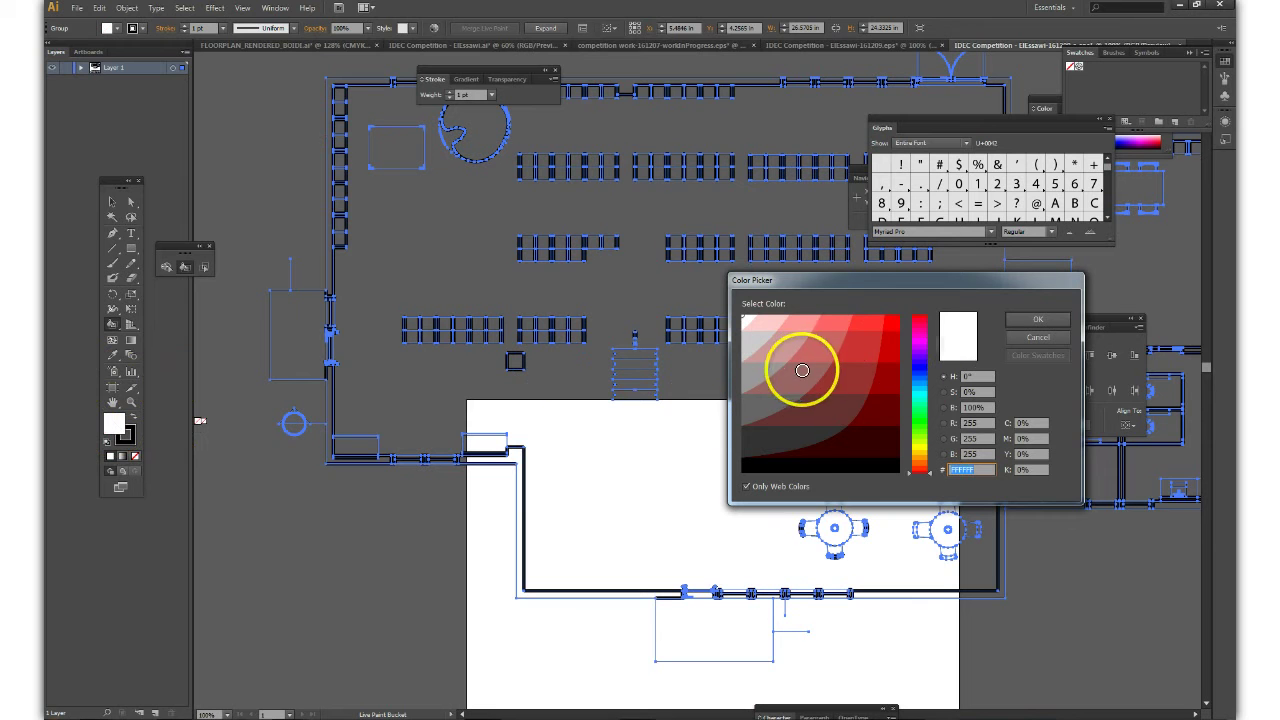
left_click(876, 452)
left_click_drag(876, 452, 893, 471)
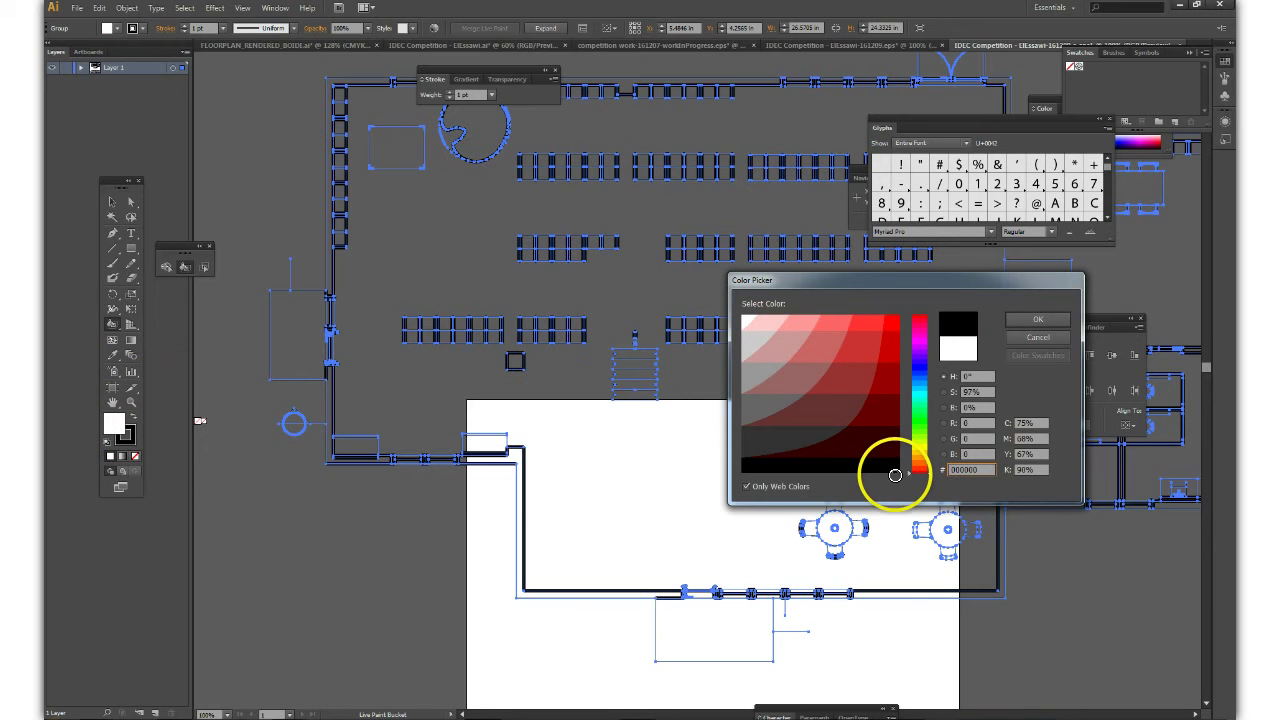
left_click(1036, 320)
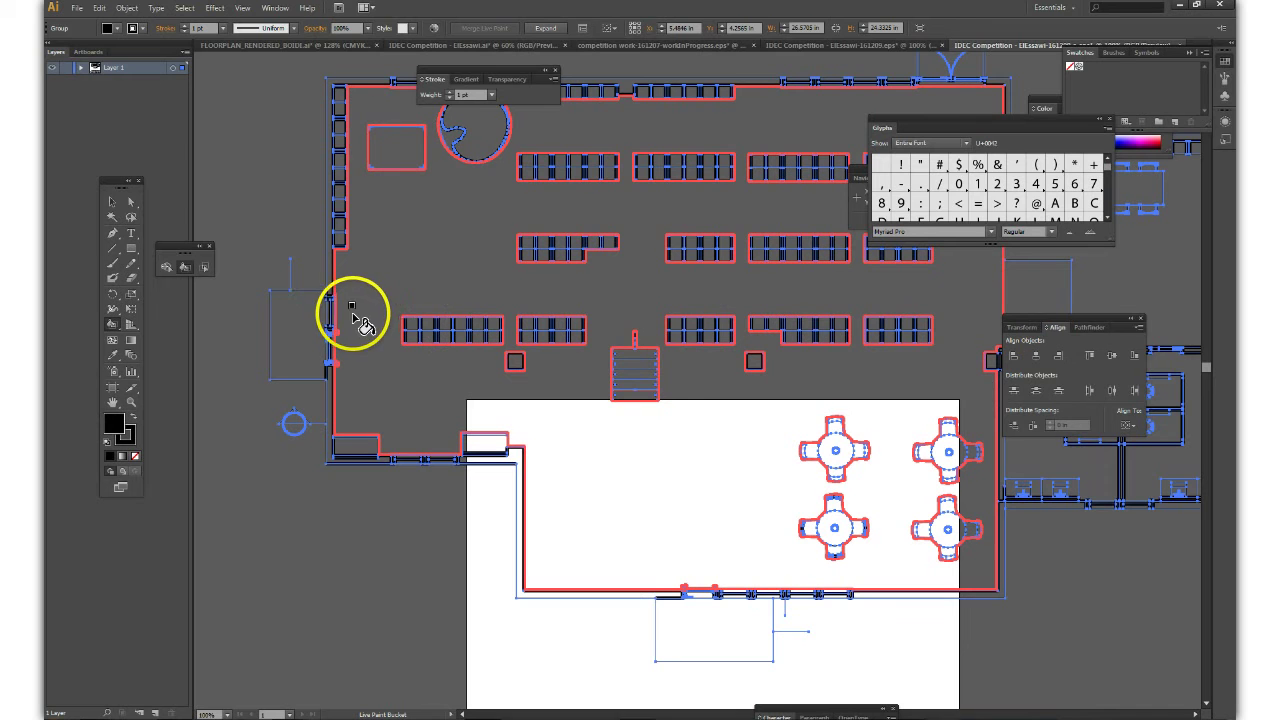
Step: Live-paint the left, lower-left, bottom and right perimeter walls solid black
left_click(333, 250)
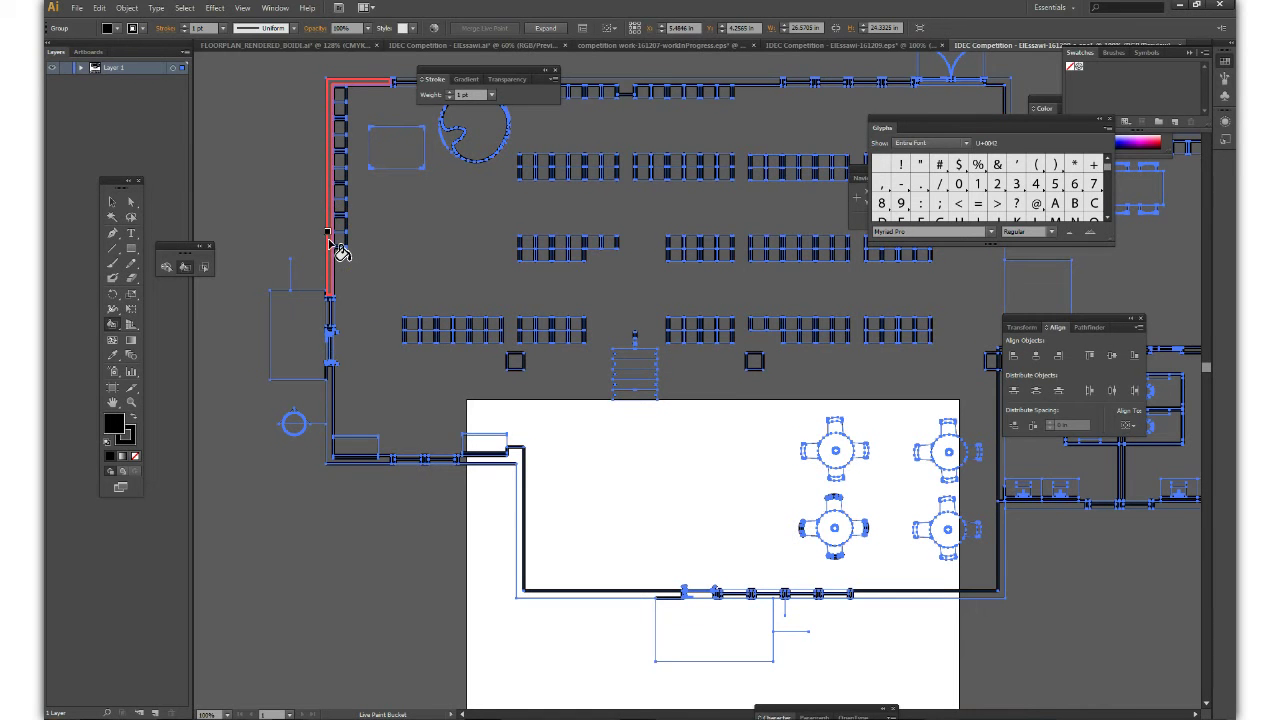
mouse_move(333, 250)
left_mouse_down()
mouse_move(331, 449)
mouse_move(324, 417)
mouse_move(484, 472)
mouse_move(470, 452)
mouse_move(563, 480)
left_mouse_up()
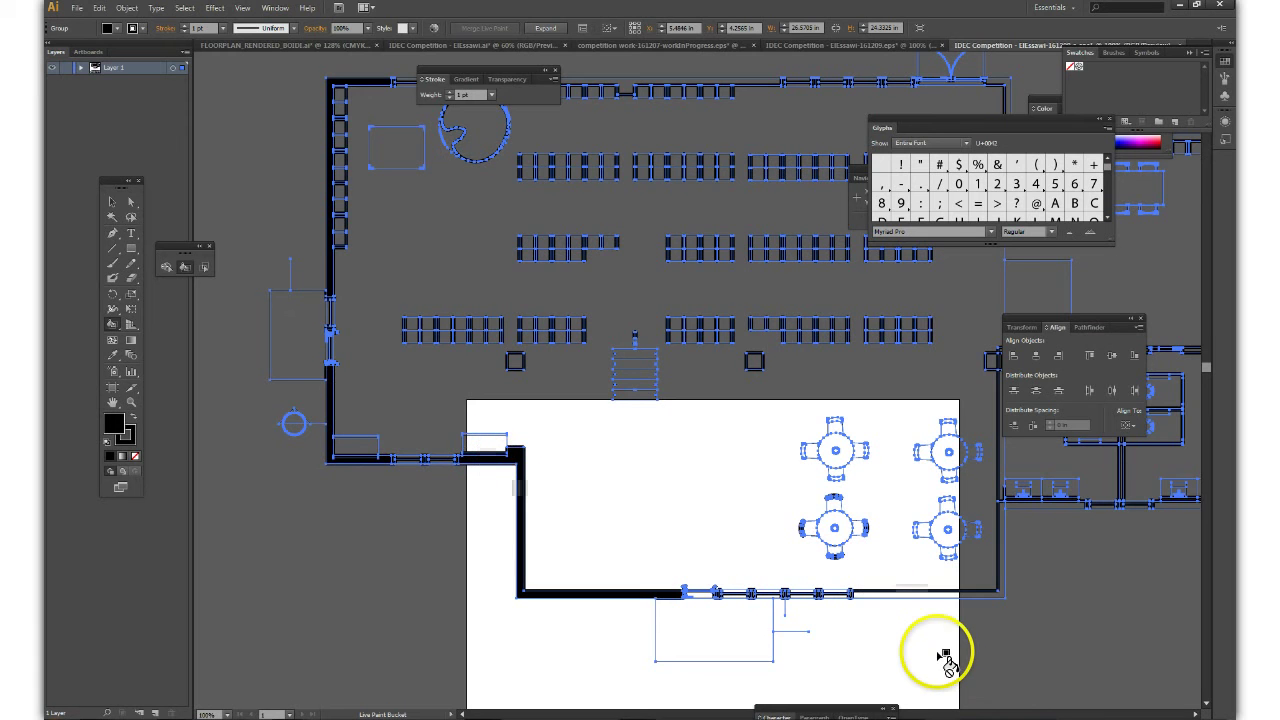
left_click(920, 594)
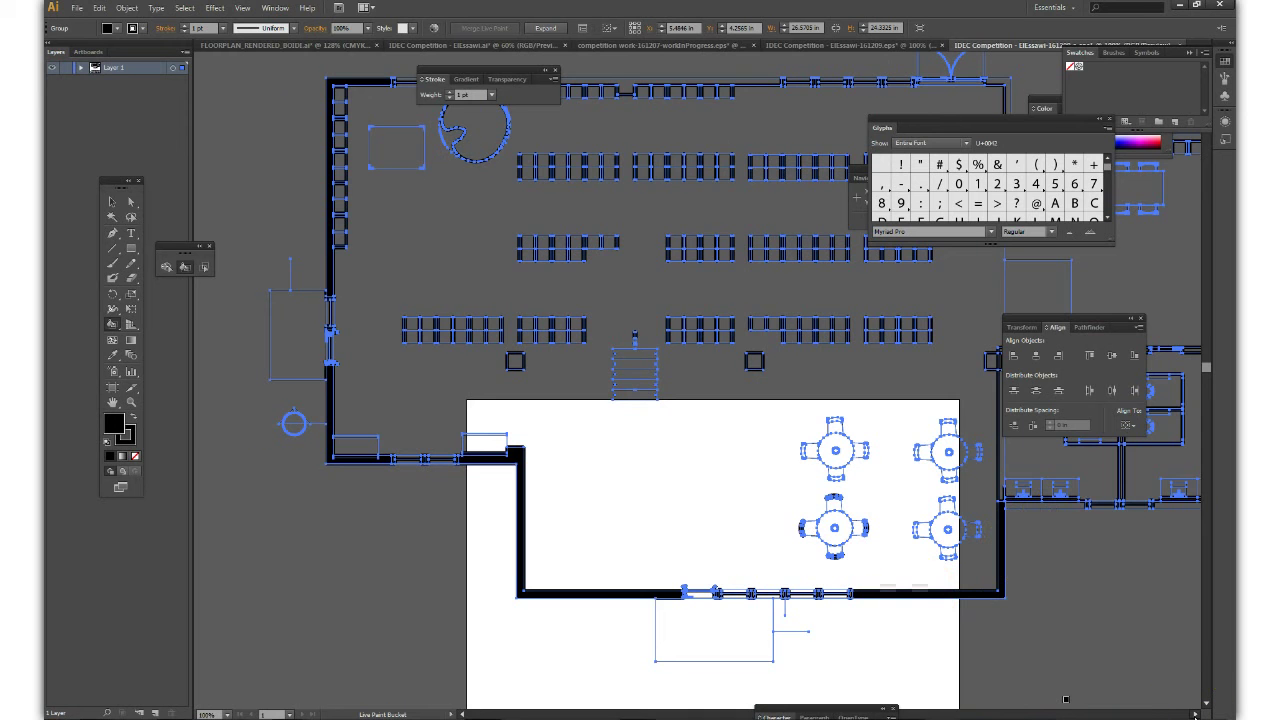
left_click(1195, 713)
left_click(850, 592)
left_click(781, 505)
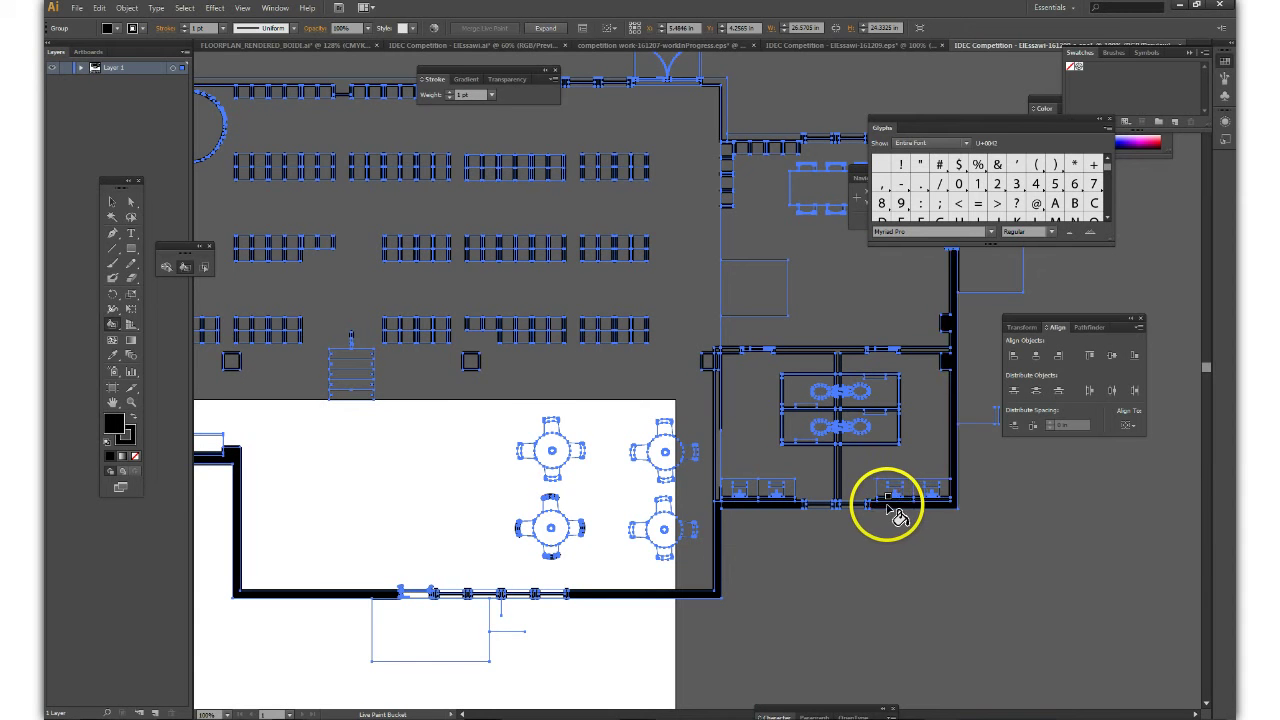
Step: Move the floating panels aside and paint the right wing's top walls and corners black
left_click_drag(909, 121, 1040, 292)
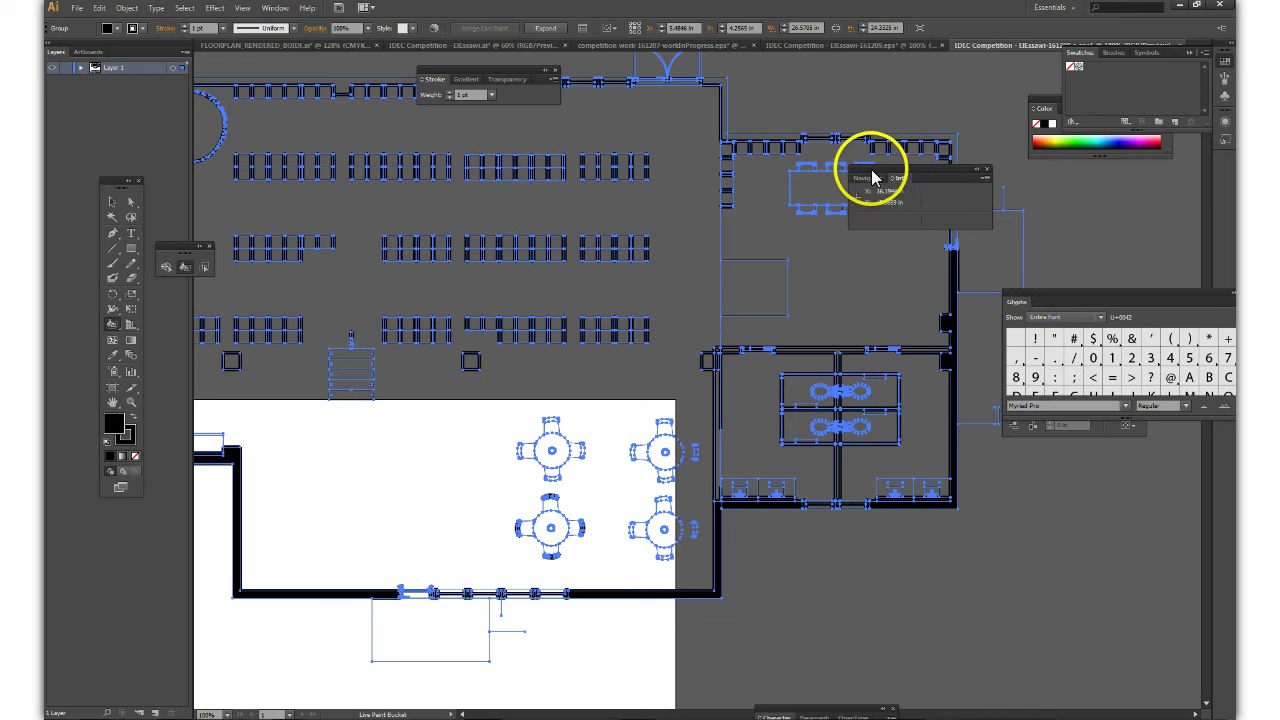
left_click_drag(882, 173, 1040, 211)
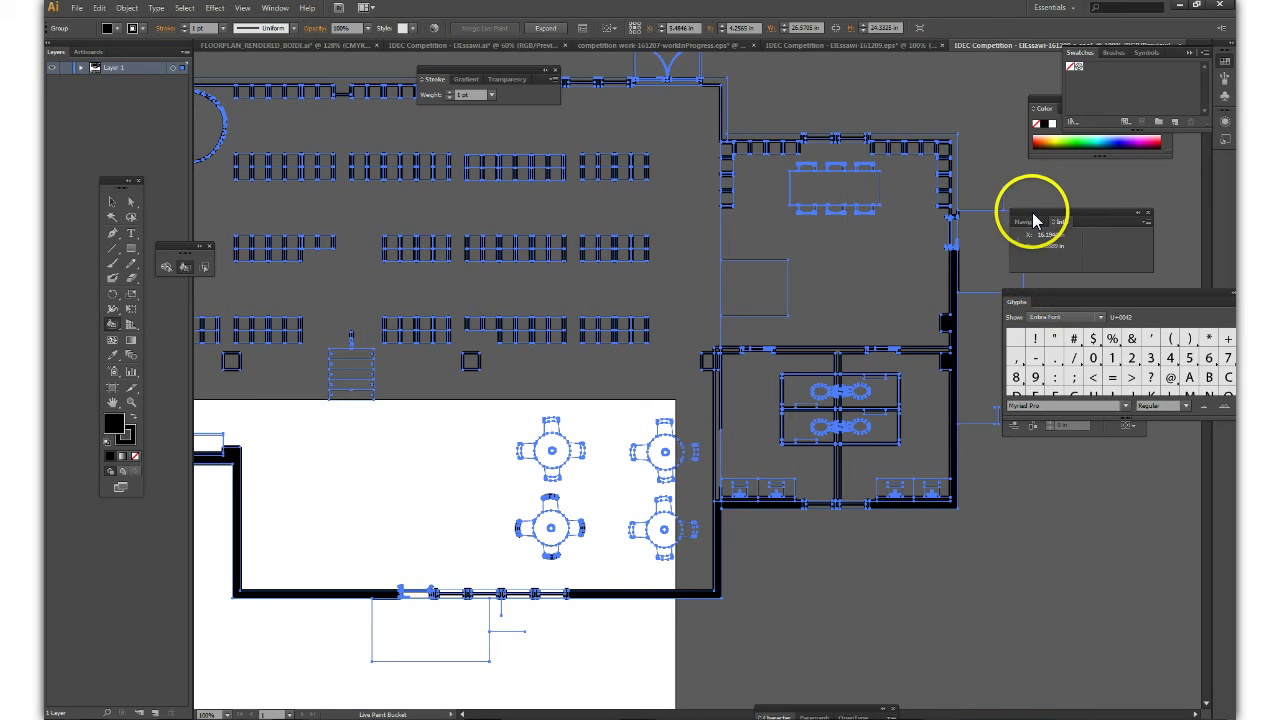
left_click(952, 145)
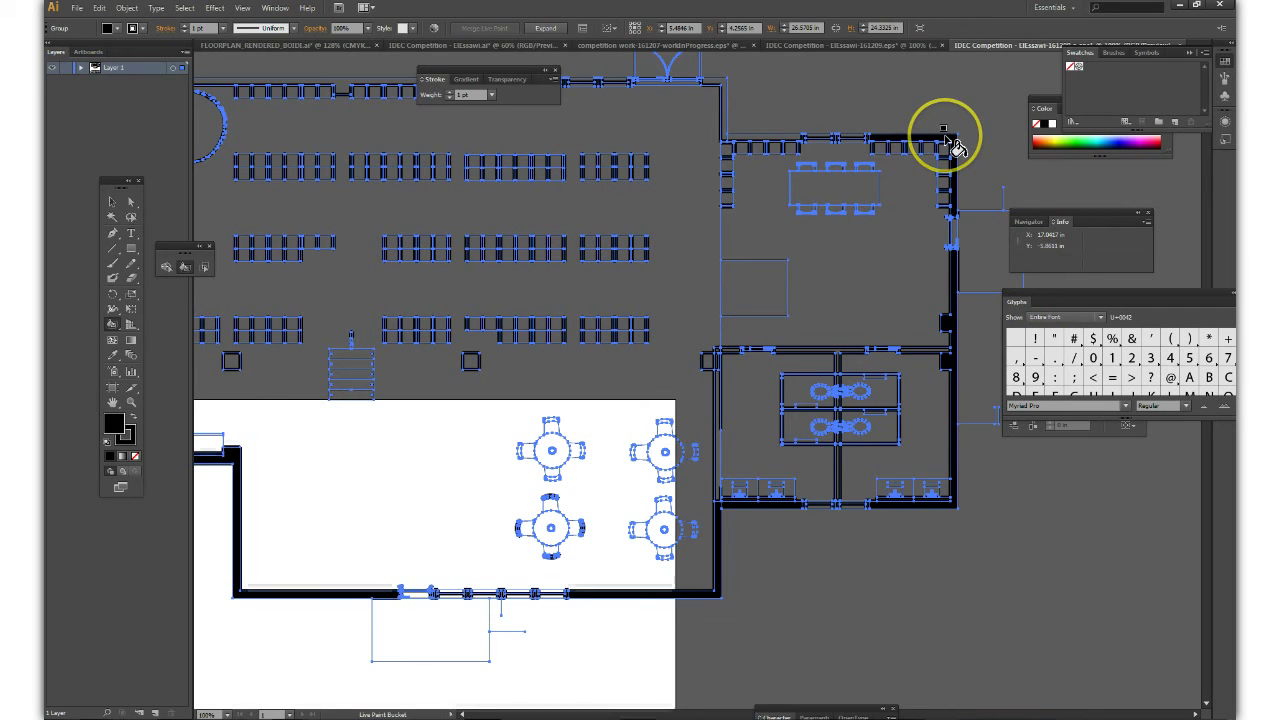
left_click(766, 143)
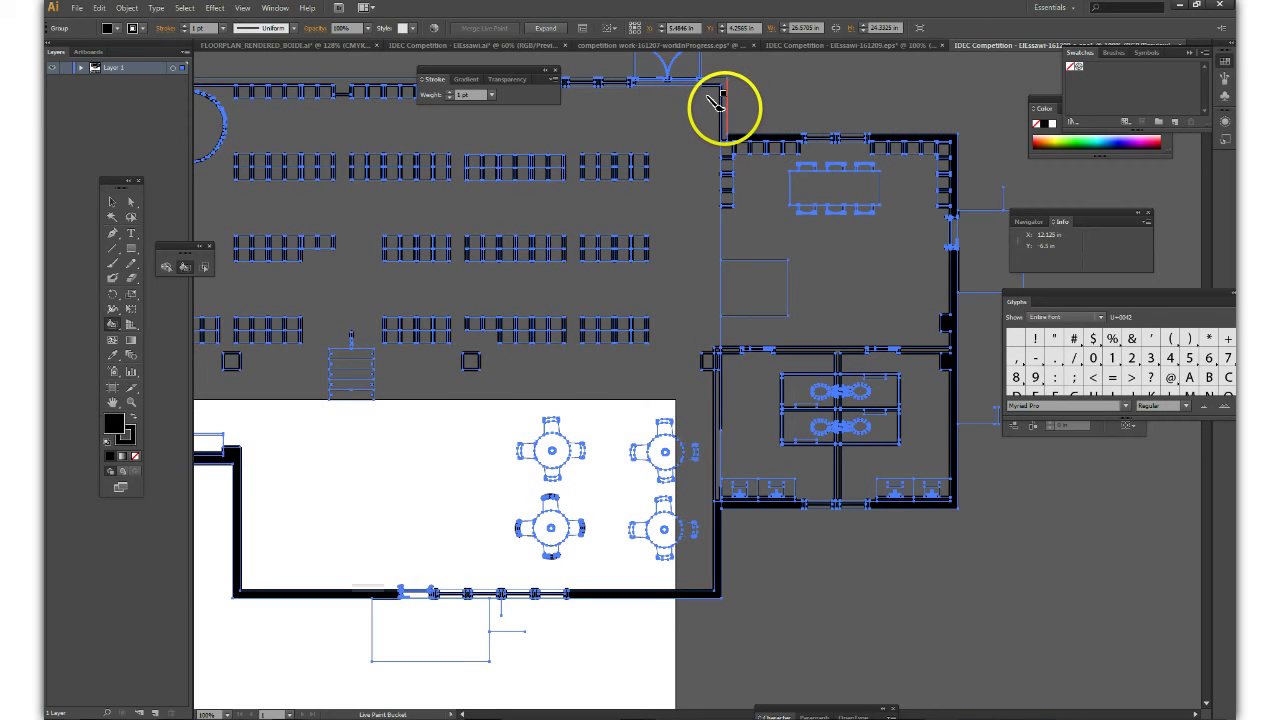
left_click(720, 108)
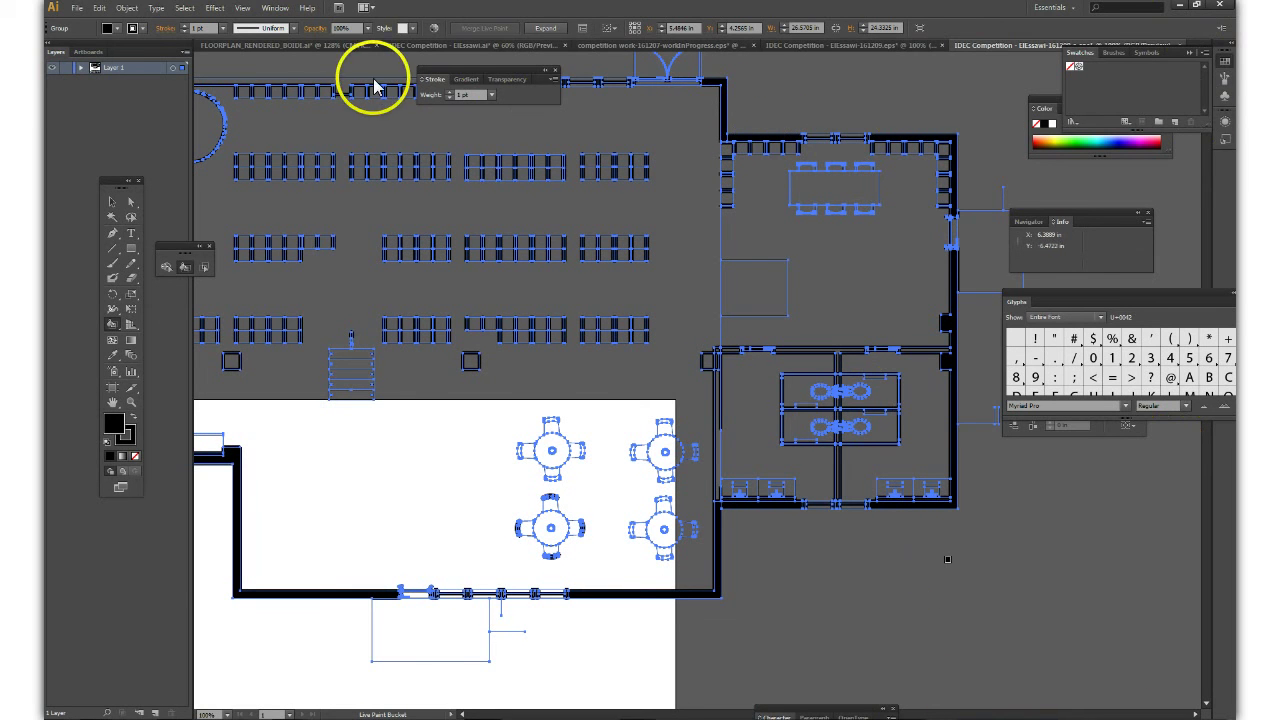
Step: Paint the main top perimeter wall black and move the covering panel off it
left_click(343, 85)
left_click_drag(474, 72, 600, 189)
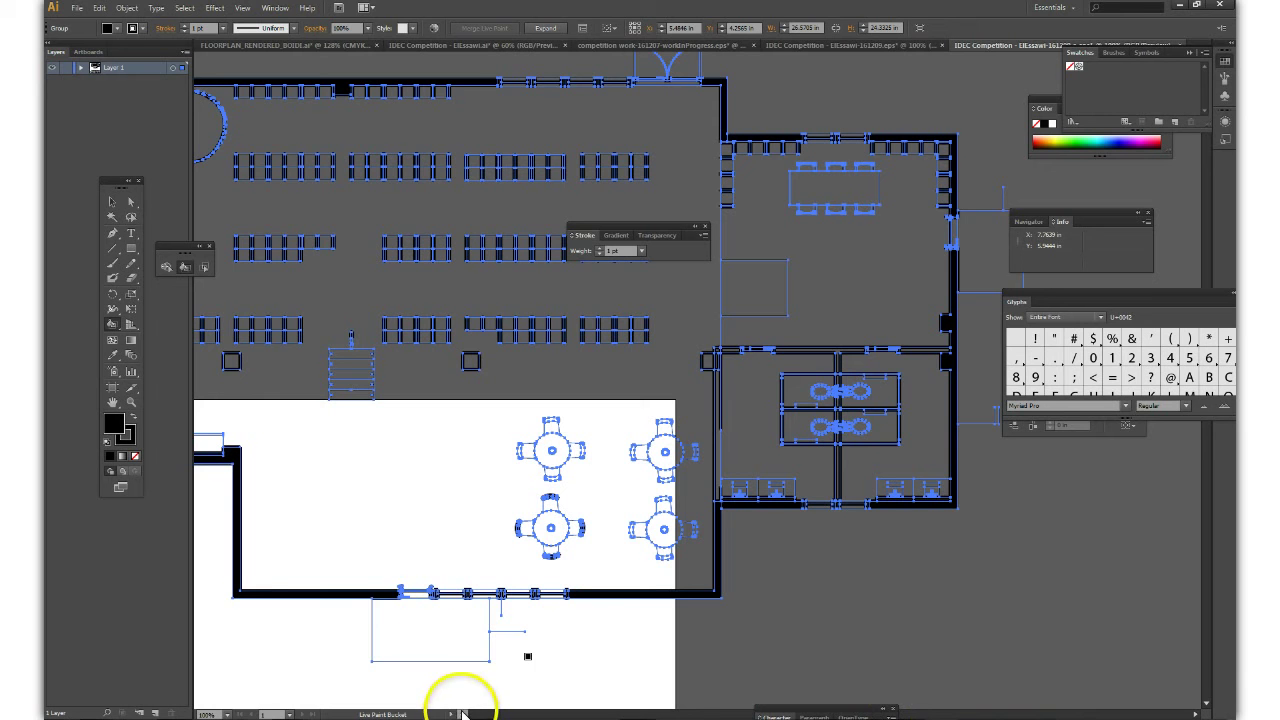
left_click_drag(462, 712, 462, 714)
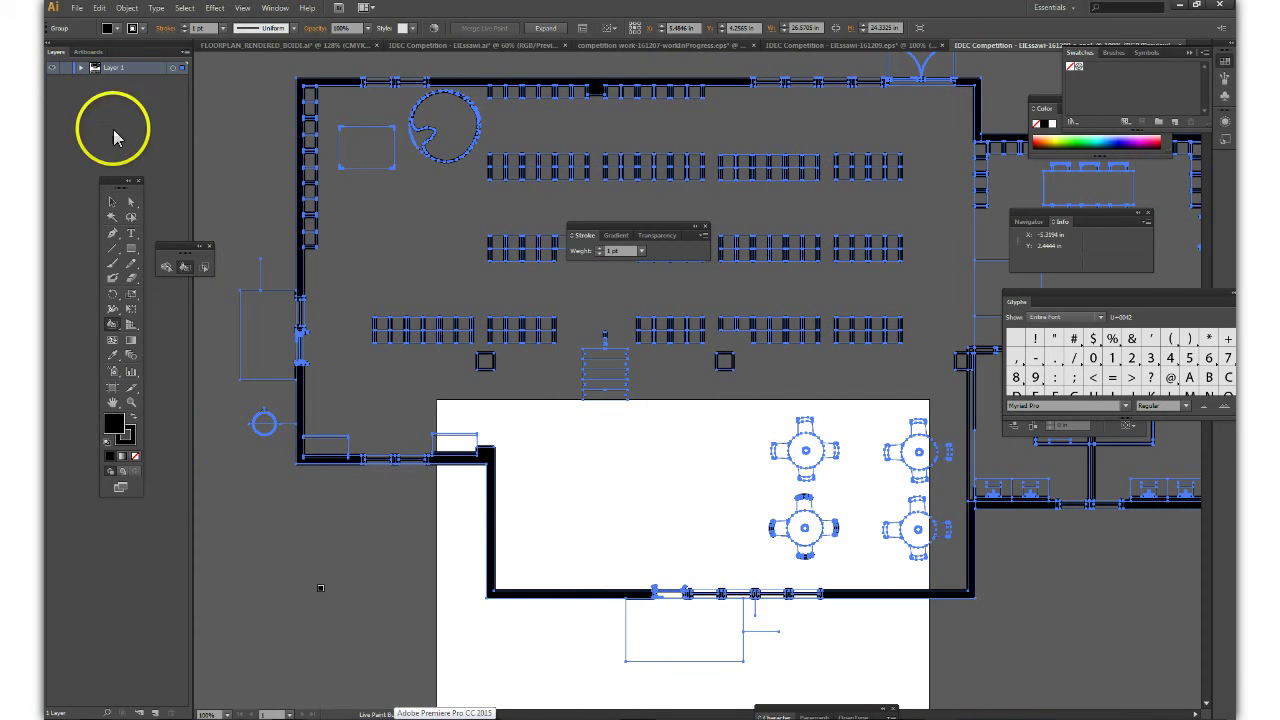
Step: Deselect all artwork to preview the continuous black outer walls around the seating and rooms
left_click(224, 154)
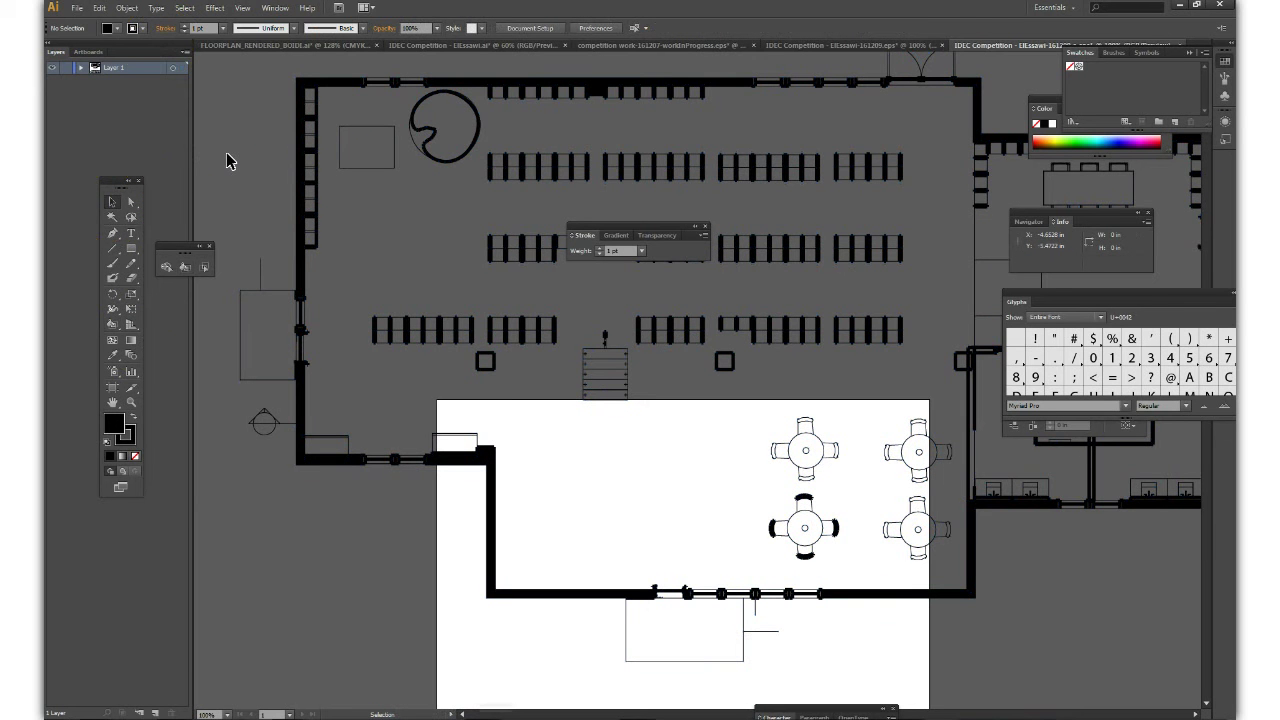